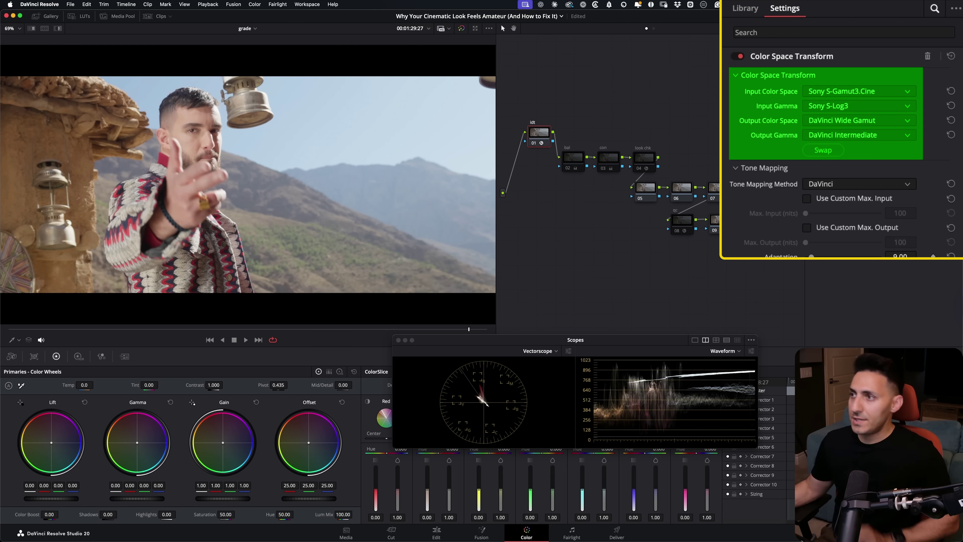
Review the odt node's color space transform, and load the QT_Charts_v1.0 DCTL with False Color enabled on node 08
left_click(799, 222)
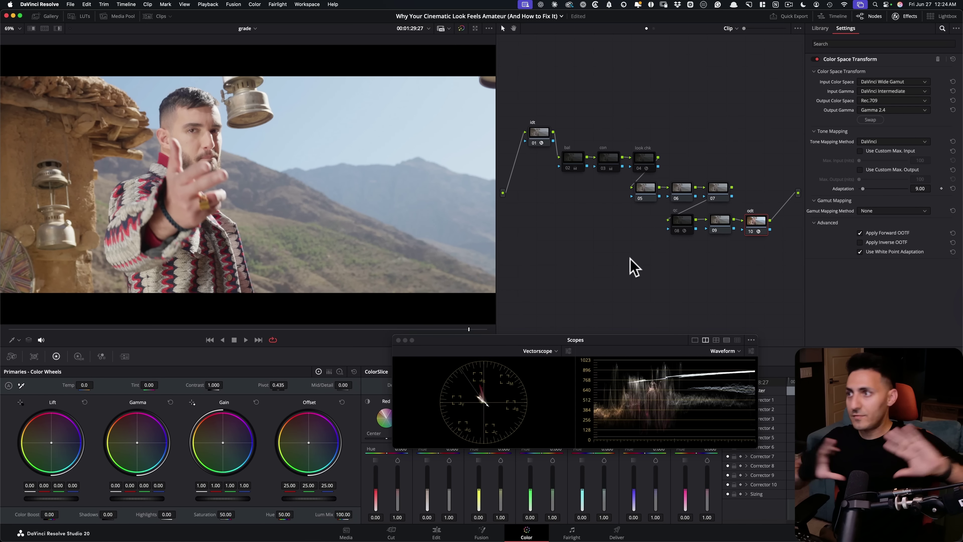
left_click(682, 221)
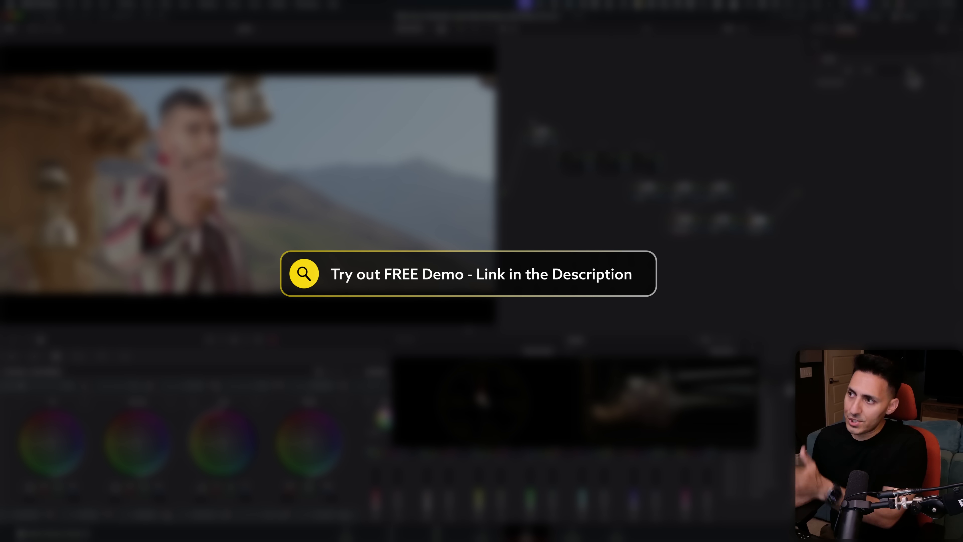
left_click(891, 69)
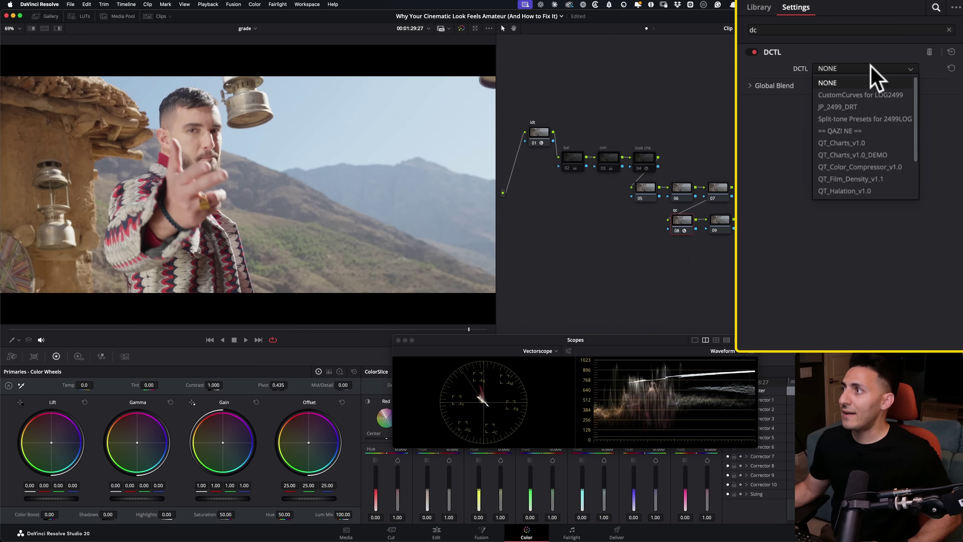
left_click(861, 144)
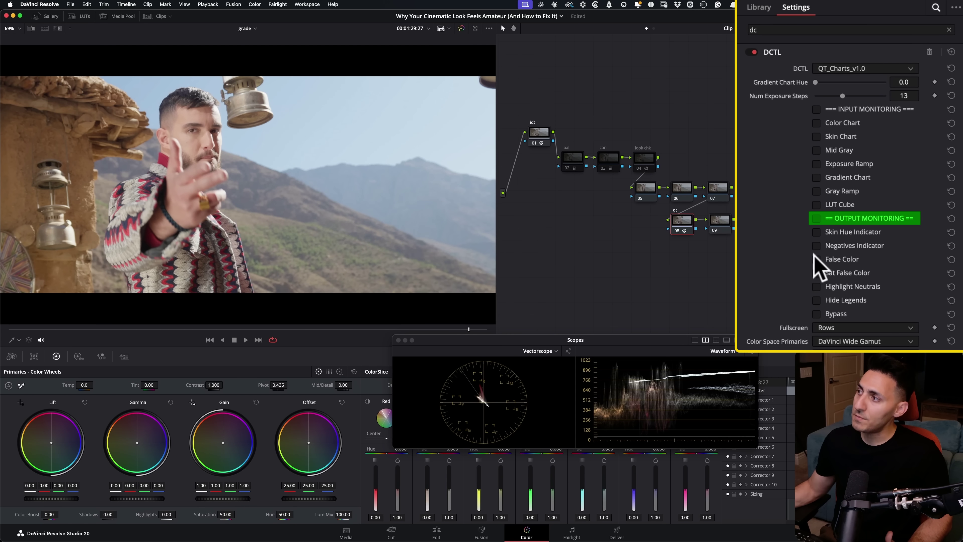
left_click(842, 261)
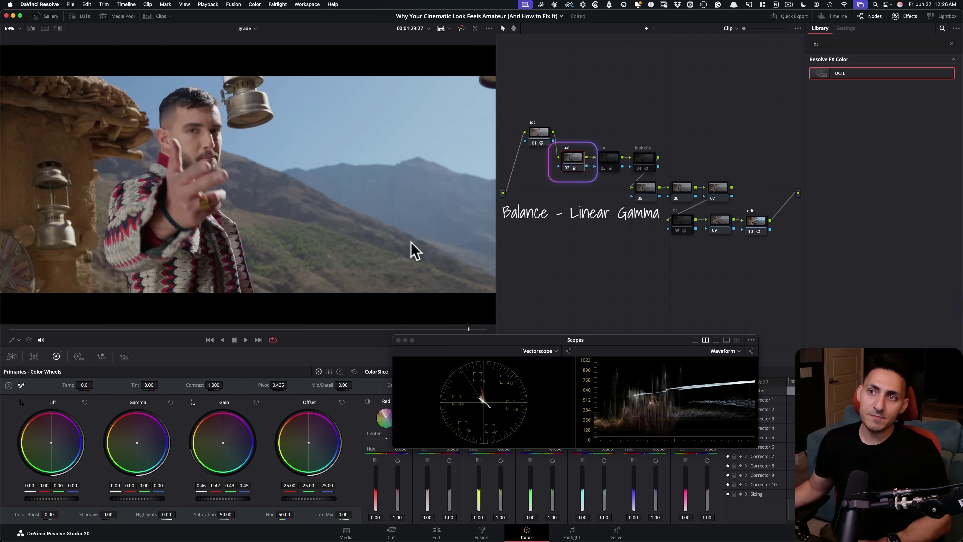
Check the gamma setting assigned to the bal node
right_click(571, 168)
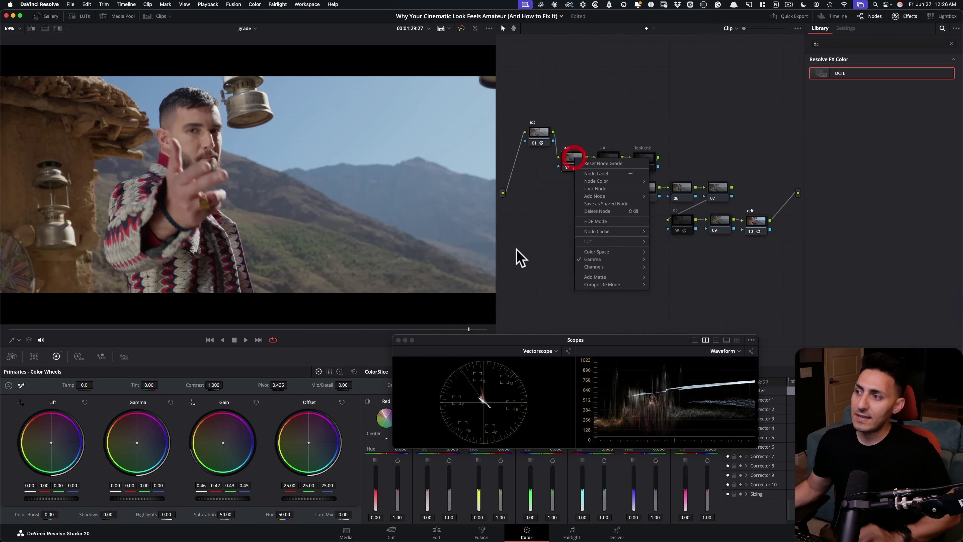
mouse_move(625, 260)
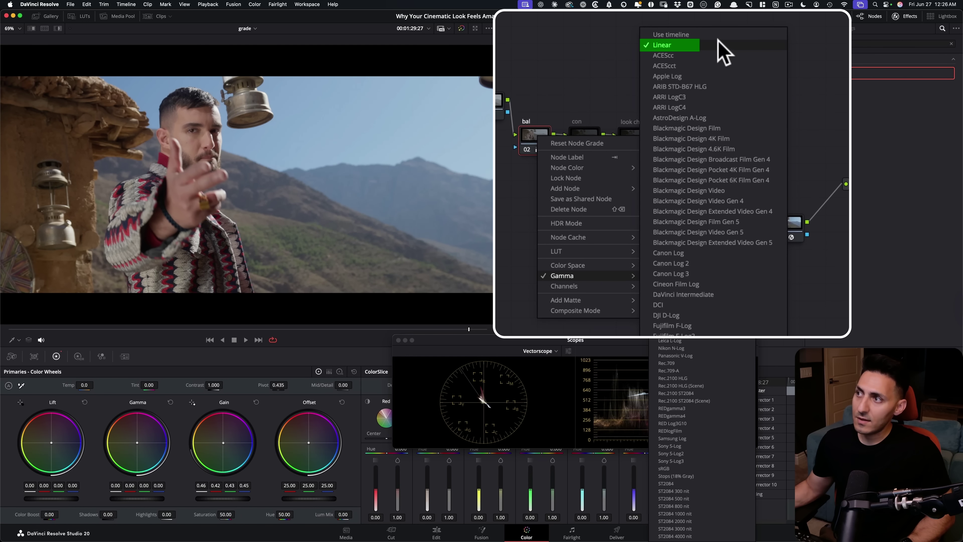
left_click(540, 276)
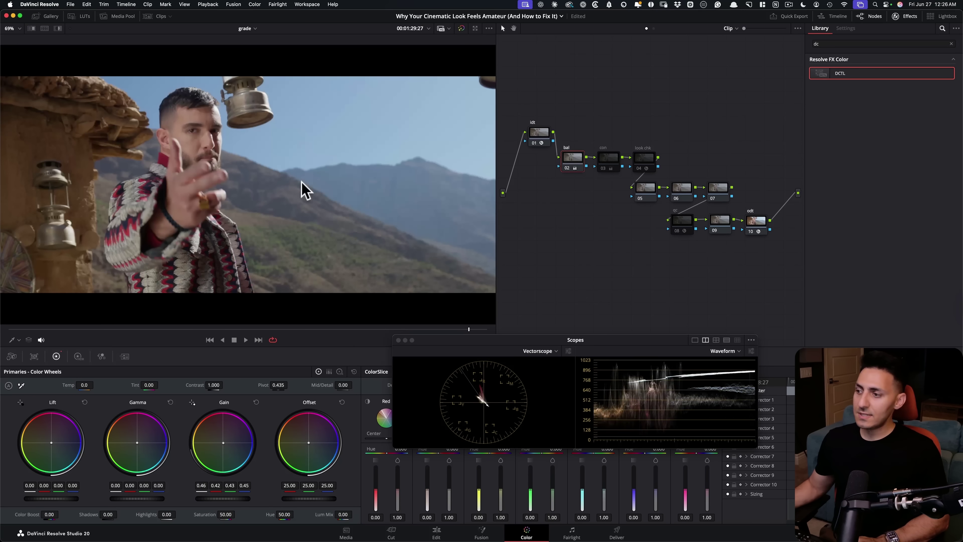
Compare the shot's exposure in false color with the bal node's correction on and off
left_click_drag(690, 222, 685, 214)
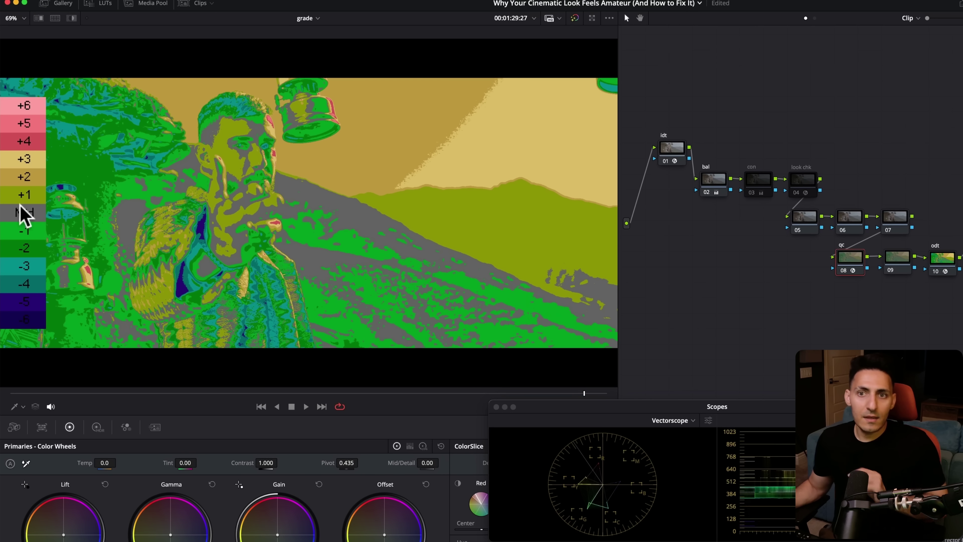
key("ctrl+d")
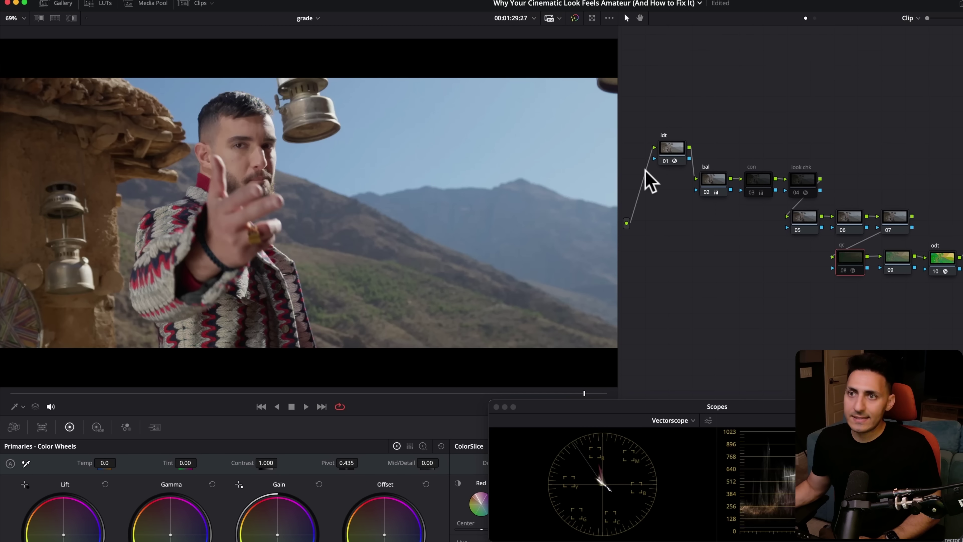
key("ctrl+d")
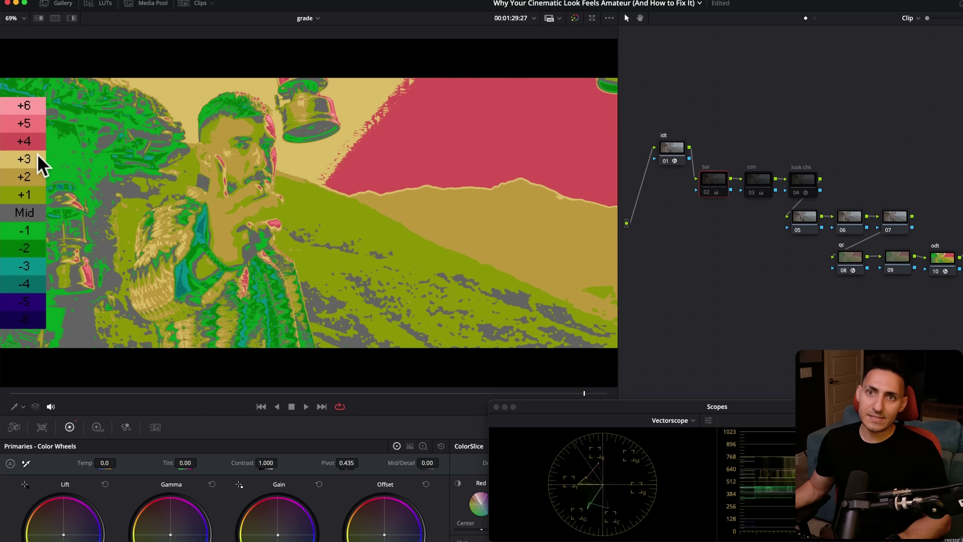
key("ctrl+d")
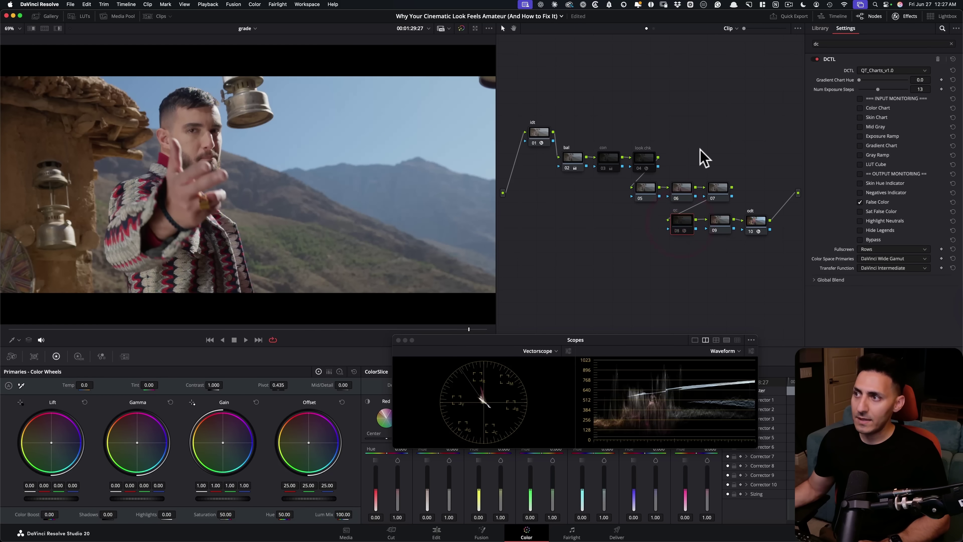
Enable the con node and apply the Film Look LUT from the QAZI folder to node 07
left_click(620, 156)
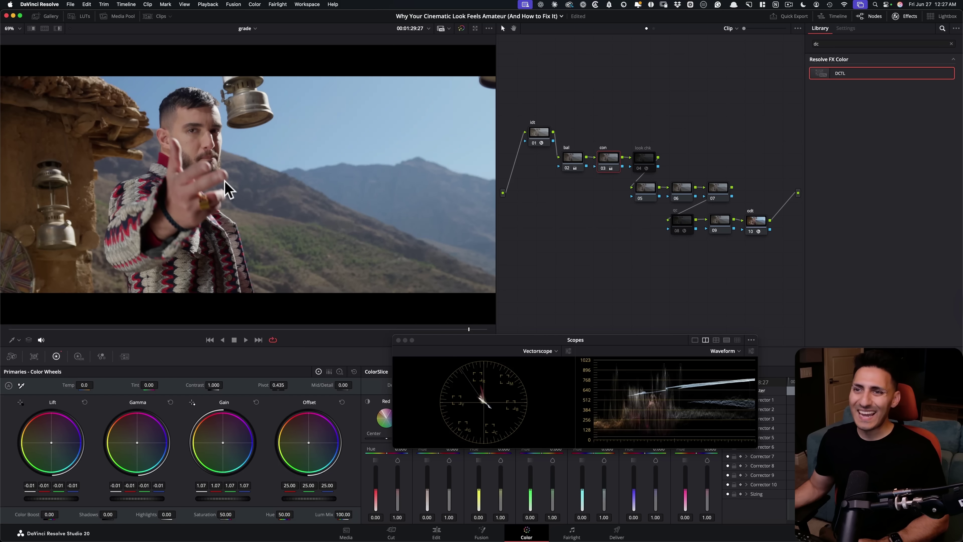
left_click(712, 187)
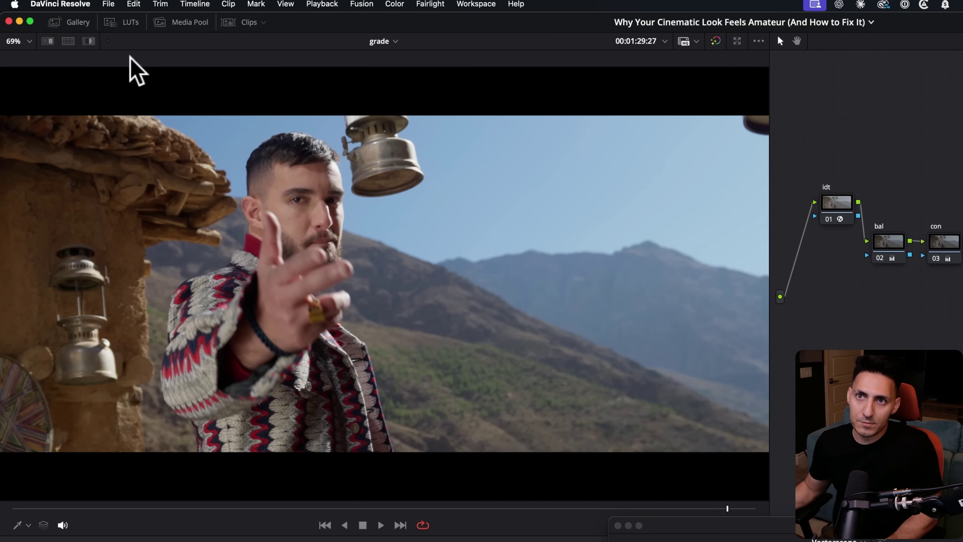
left_click(77, 17)
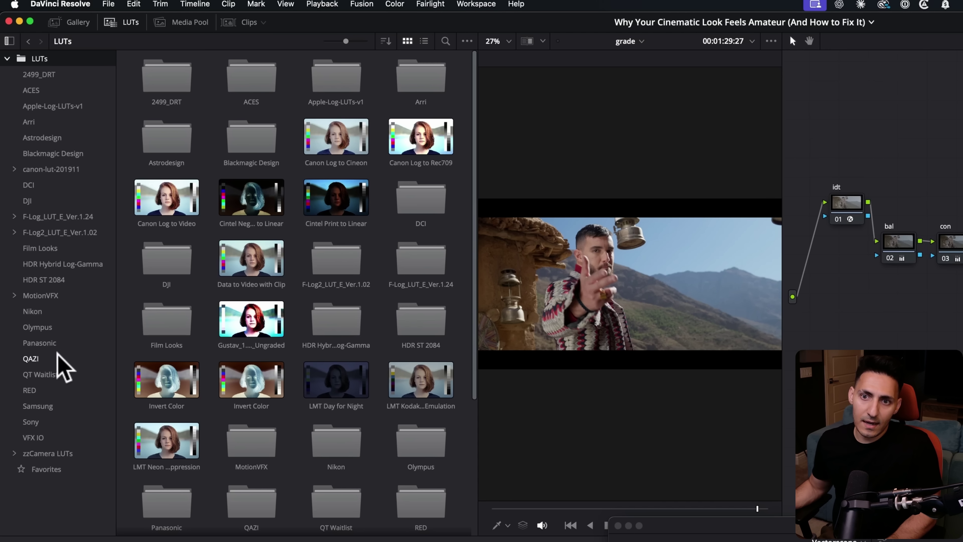
left_click(41, 359)
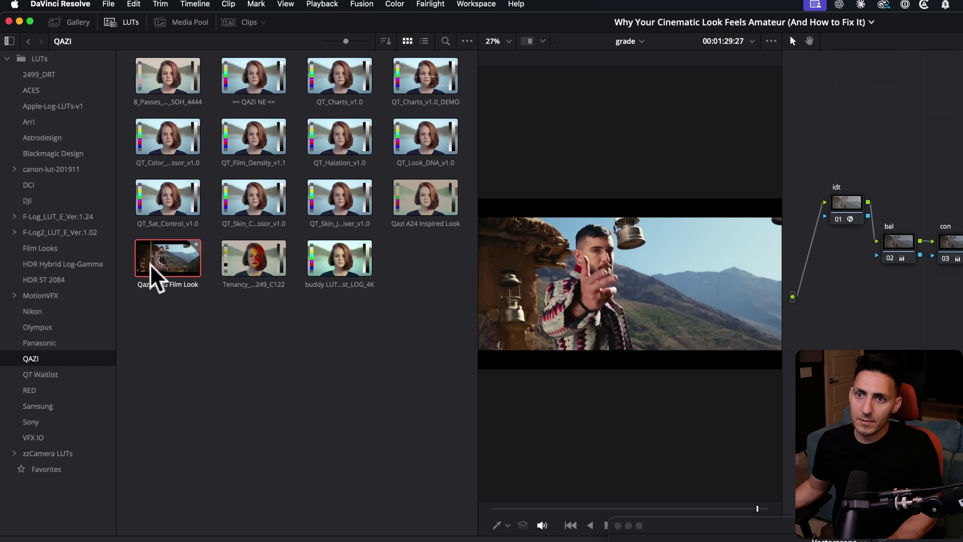
left_click(129, 22)
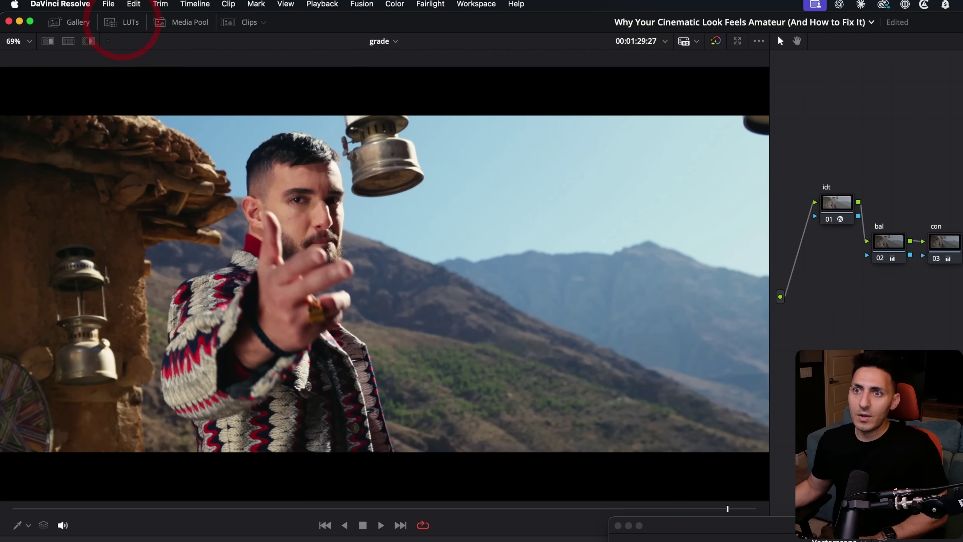
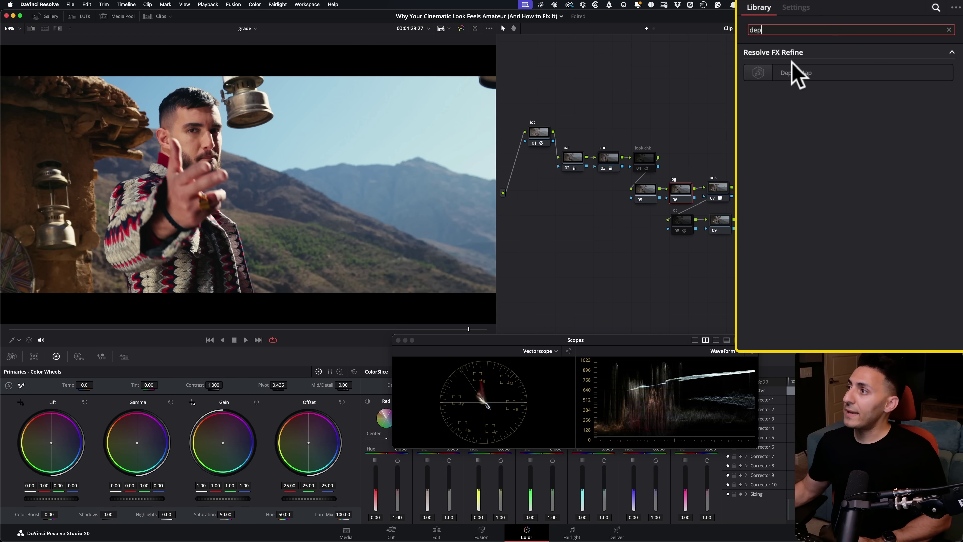
Isolate the background with the bg node's AI Depth Map, adjusting map levels with a Near Limit of about 0.198 and inverting the map
left_click(769, 114)
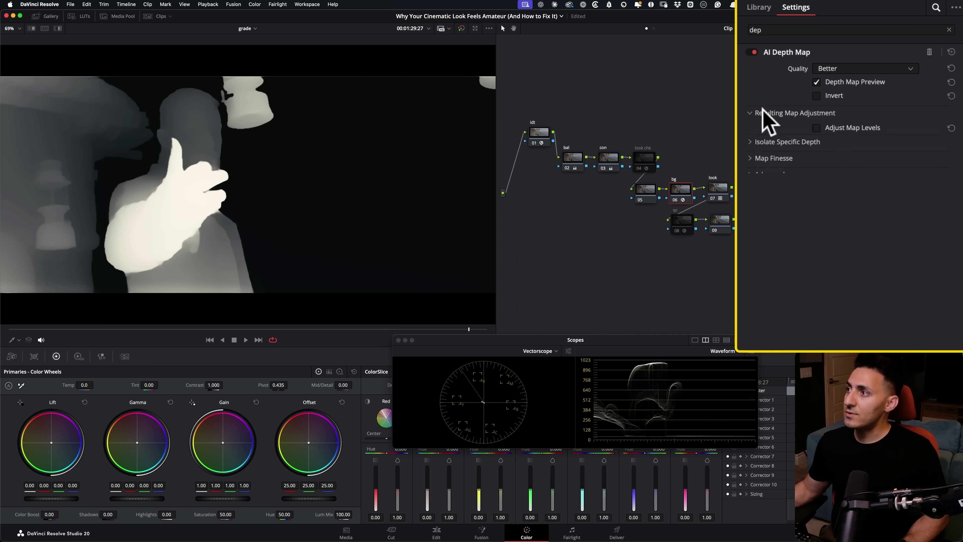
left_click(777, 186)
left_click(775, 259)
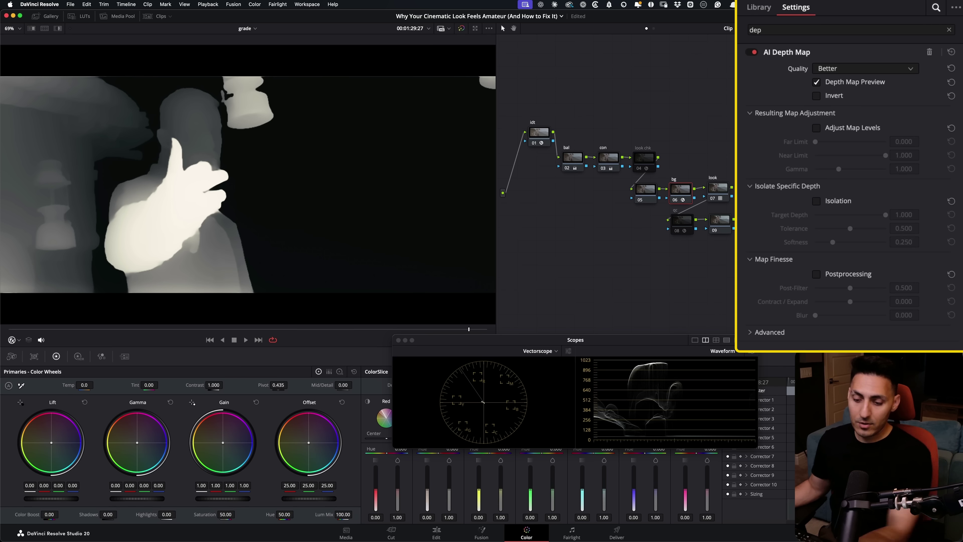
left_click(879, 128)
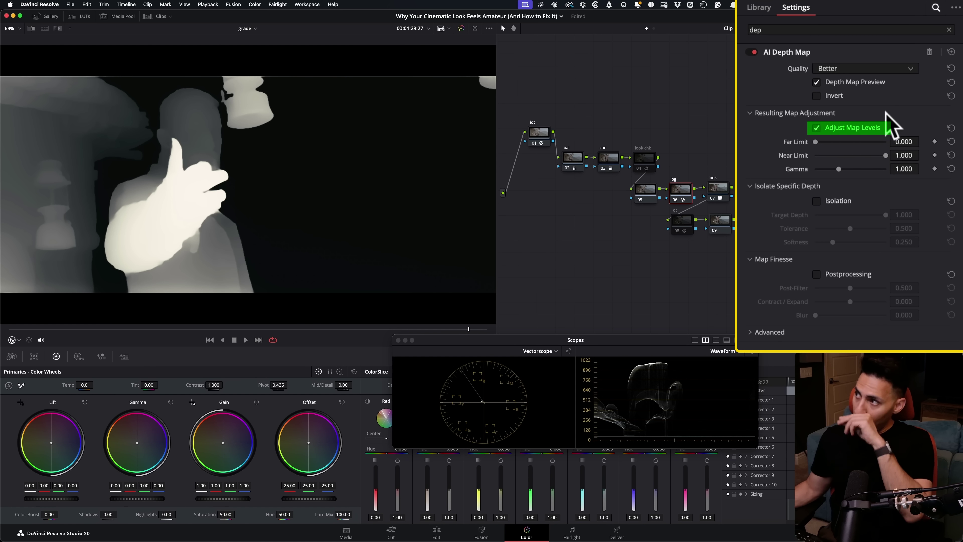
left_click_drag(886, 155, 828, 156)
left_click(816, 95)
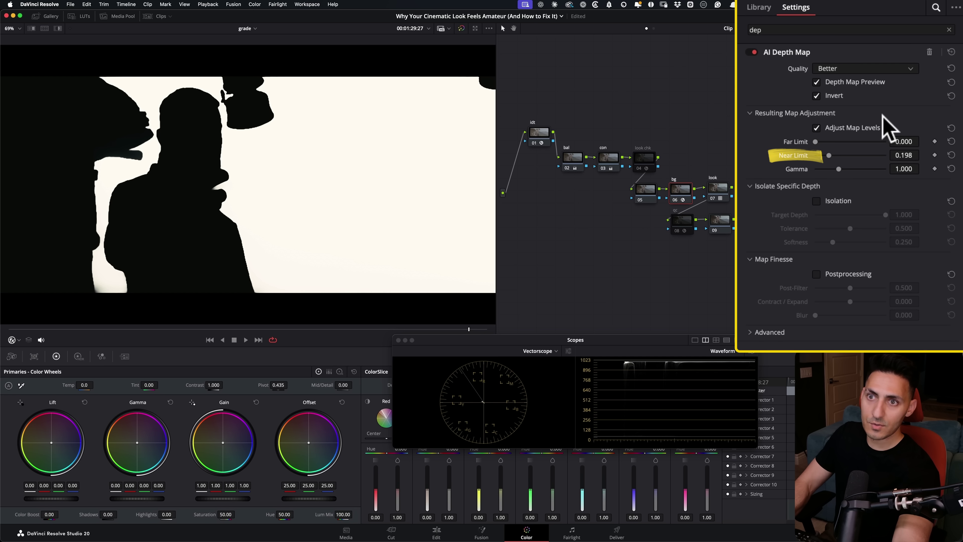
key("super+shift+z")
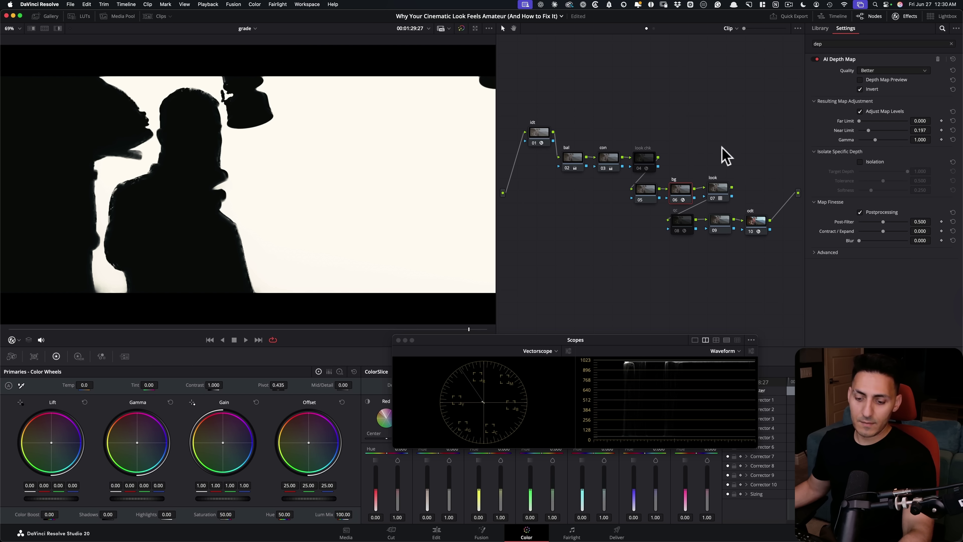
key("shift+h")
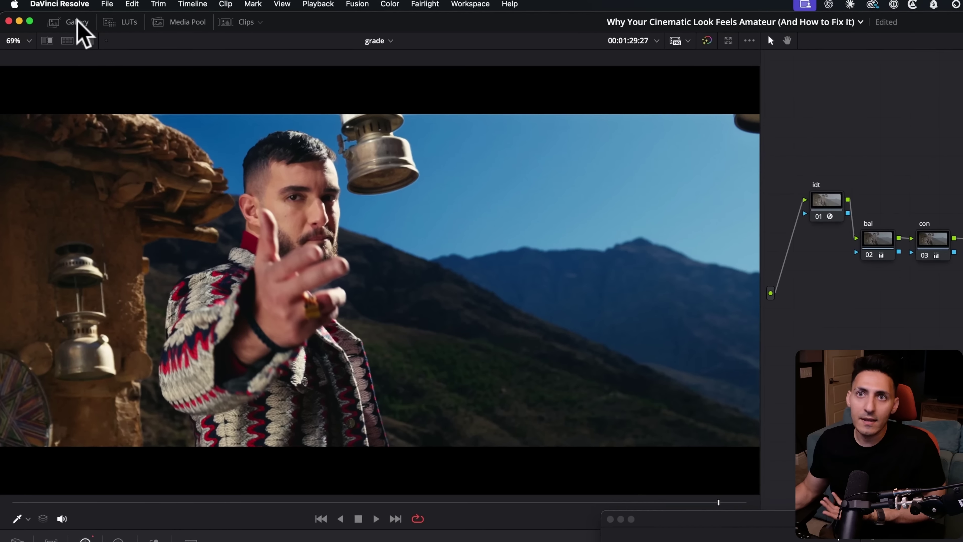
Examine the colorist's reference stills in the gallery album, from IMG_3702 to IMG_3715, for contrast and background depth
left_click(47, 16)
key("super+w")
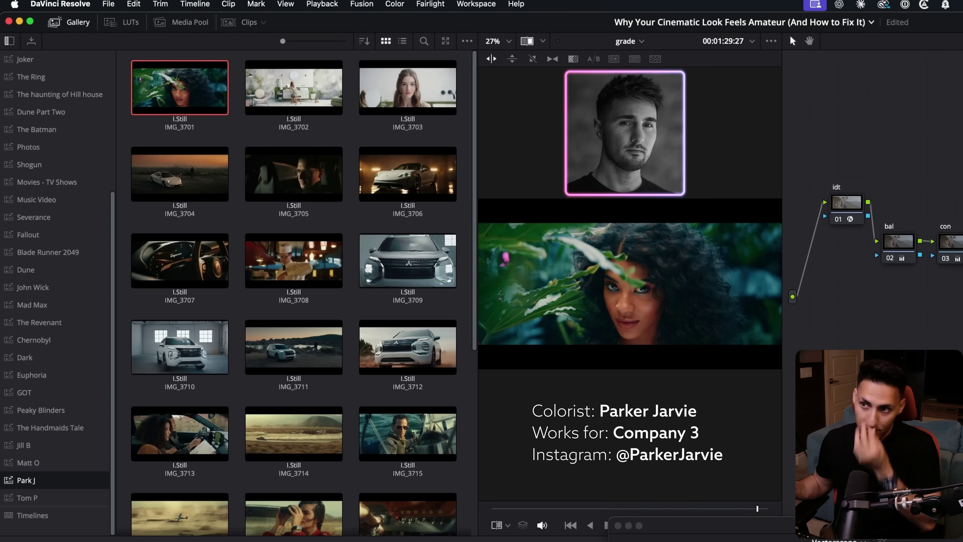
left_click(293, 87)
key("Right")
key("Right")
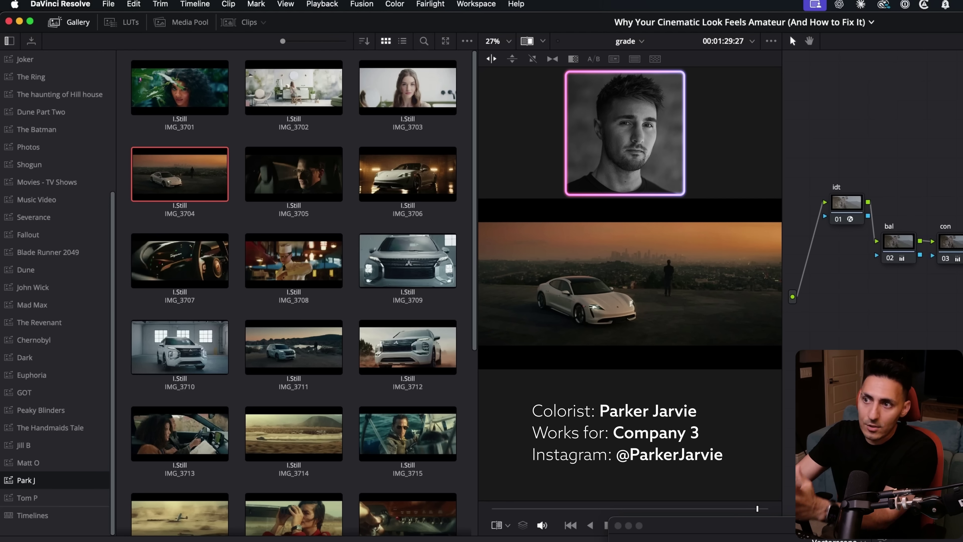
key("Right")
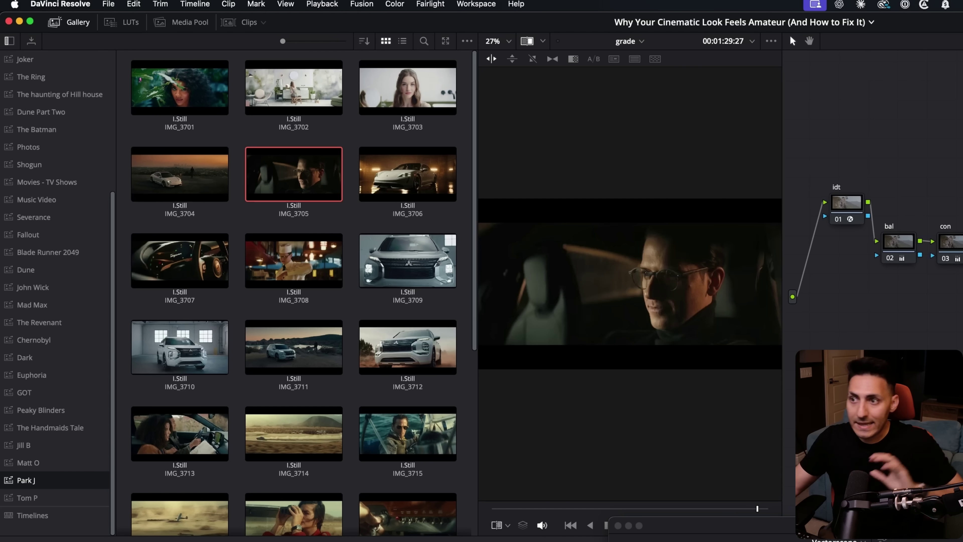
key("Right")
key("Right")
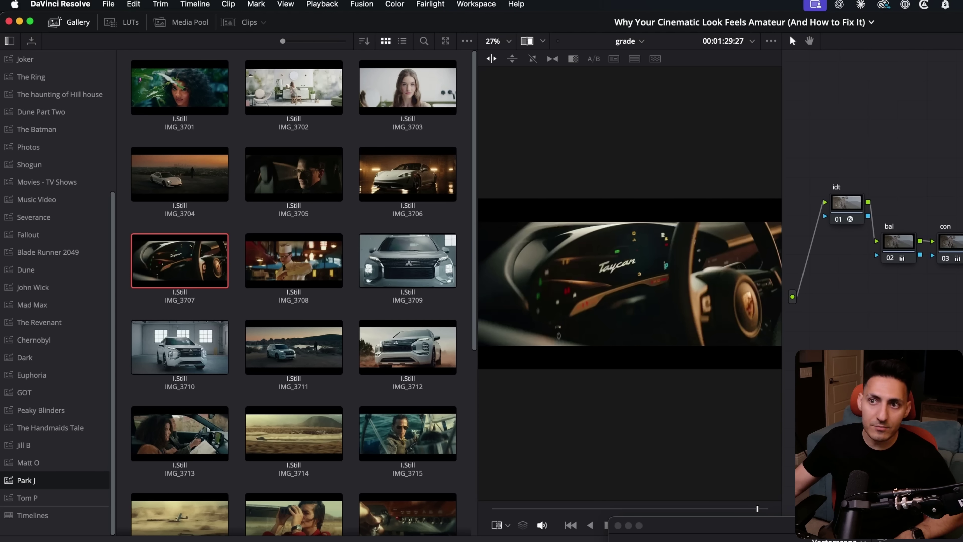
key("Right")
key("Right")
key("Up")
key("Left")
key("Left")
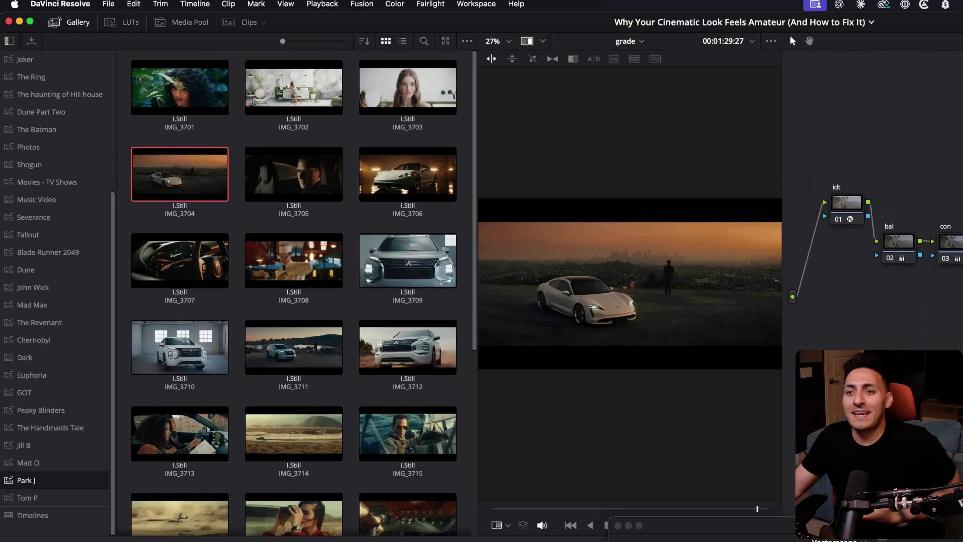
key("Right")
key("Right")
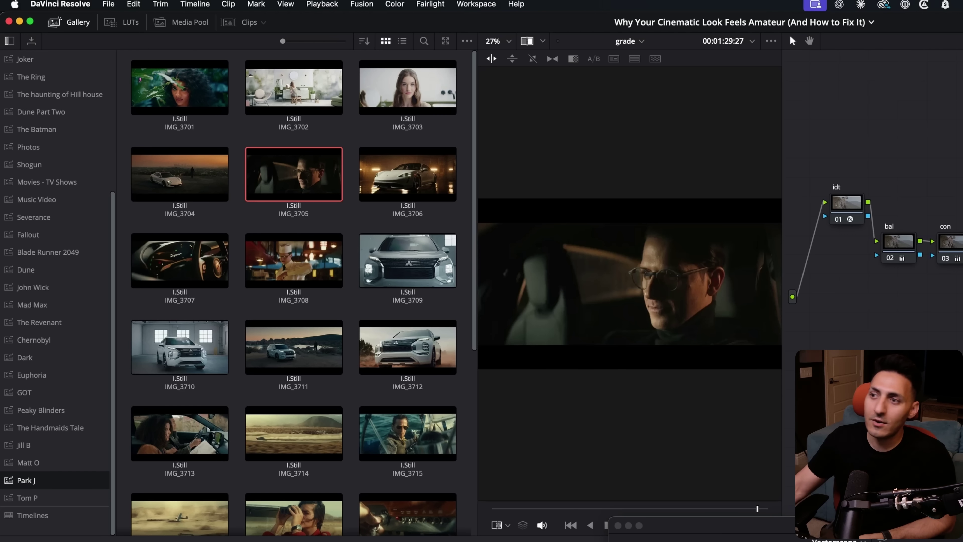
key("Right")
key("Right")
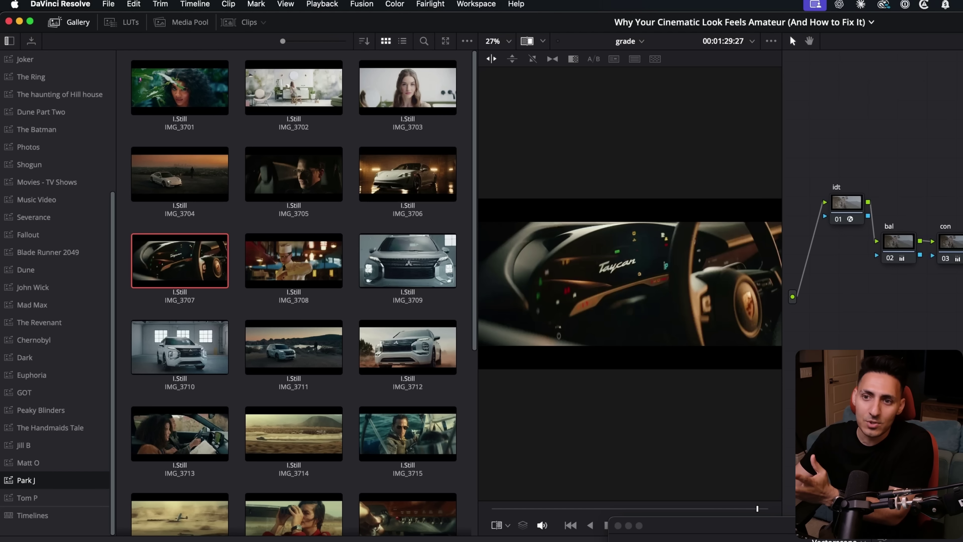
key("Right")
key("Down")
key("Down")
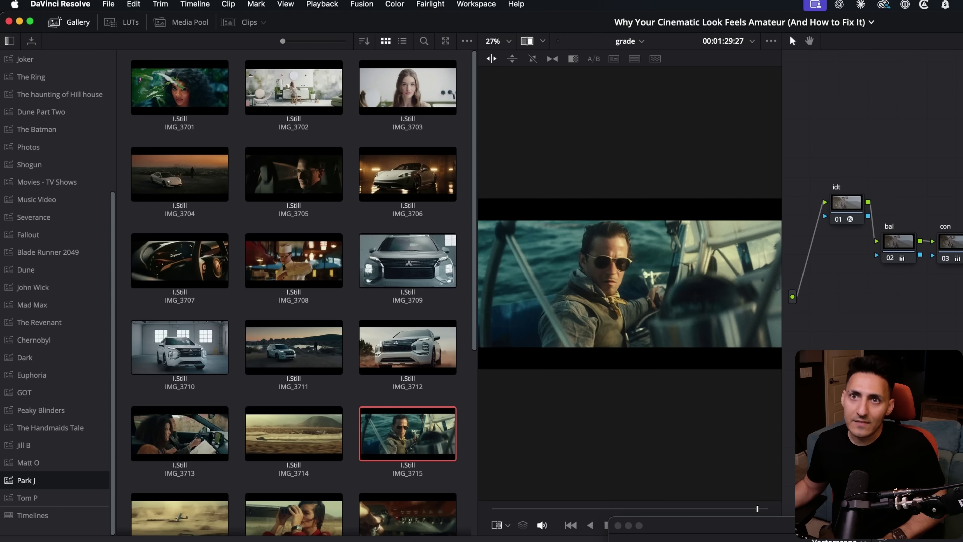
left_click(73, 23)
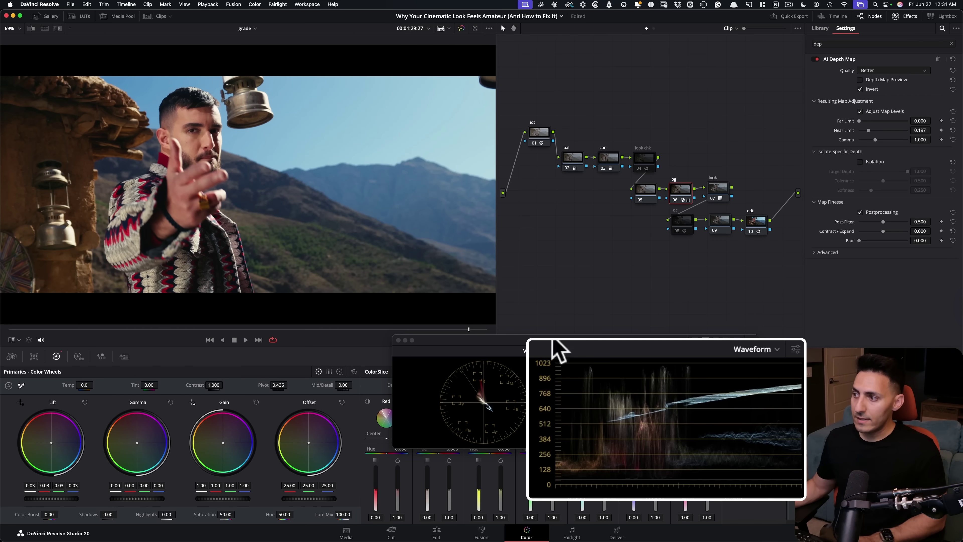
Compare the image and waveform with the bg node's background adjustment on and off
key("super+d")
key("super+d")
key("super+d")
key("super+d")
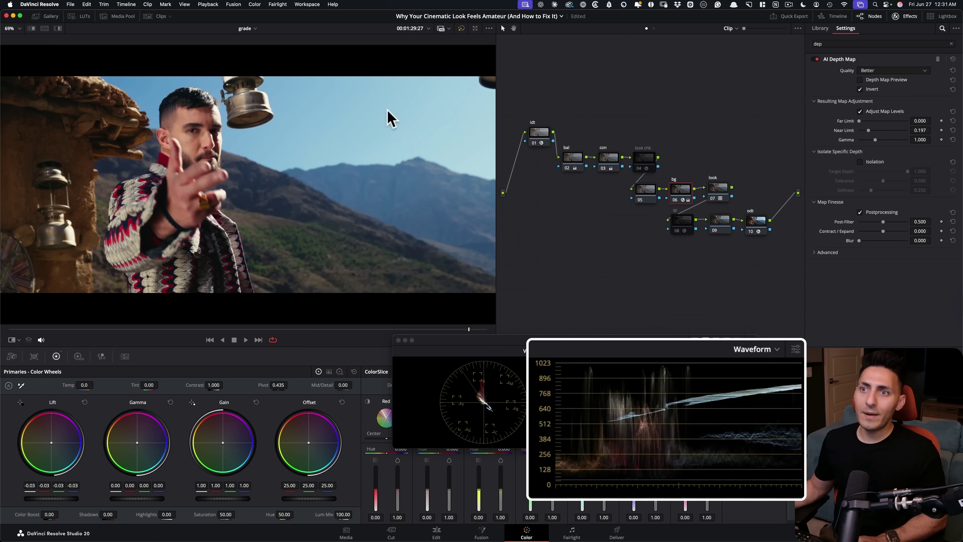
key("super+d")
key("super+d")
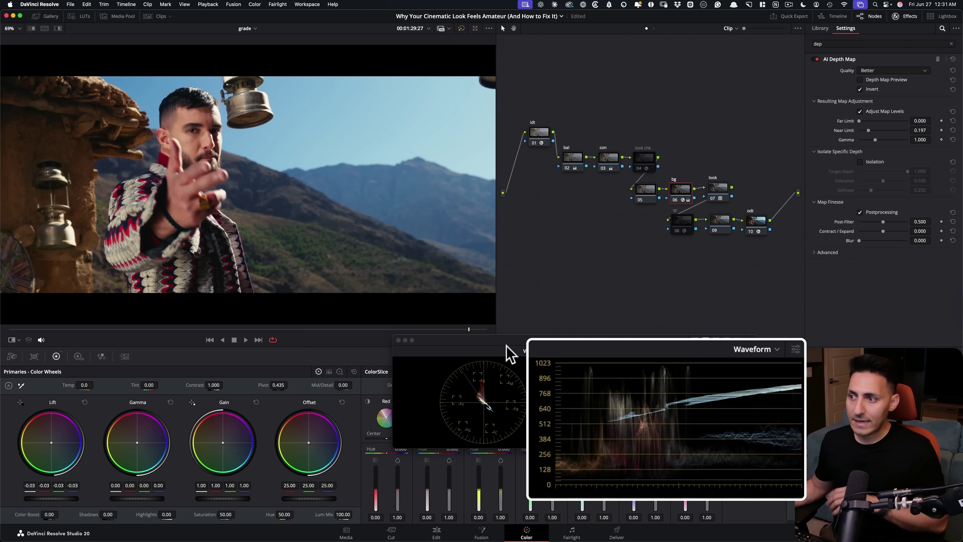
Rotate the background's cyan hue by 32.40 with a point at input hue 76.00 on the bg node's Hue Vs Hue curve
left_click_drag(515, 340, 542, 198)
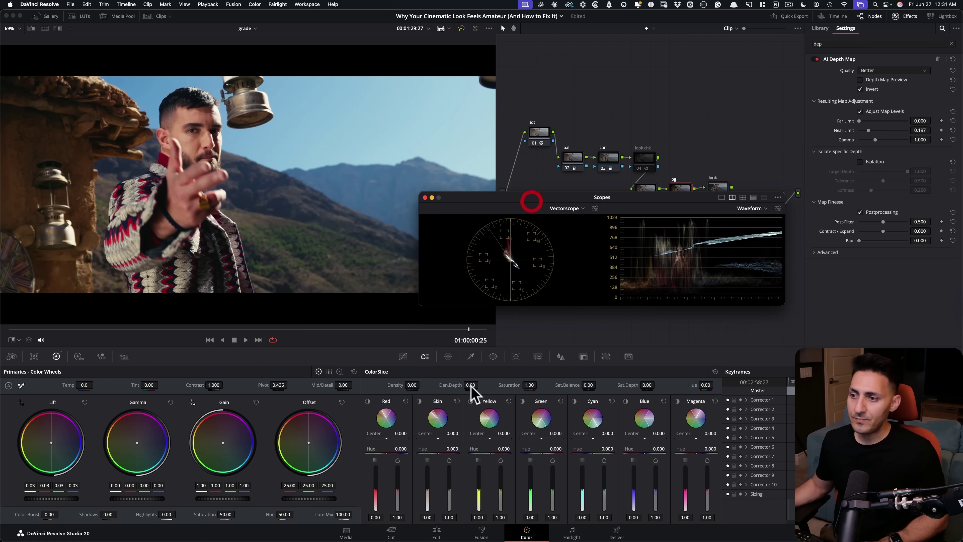
left_click(402, 357)
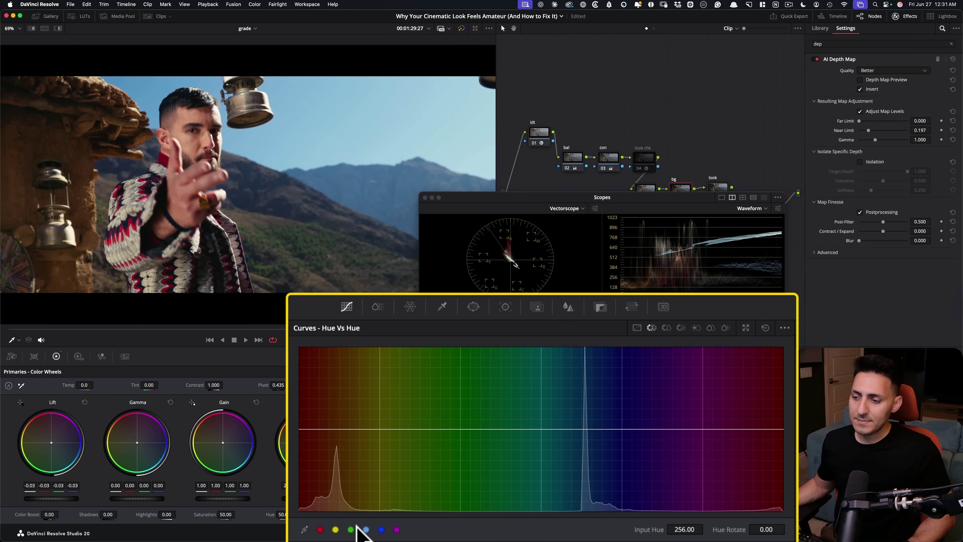
left_click(366, 529)
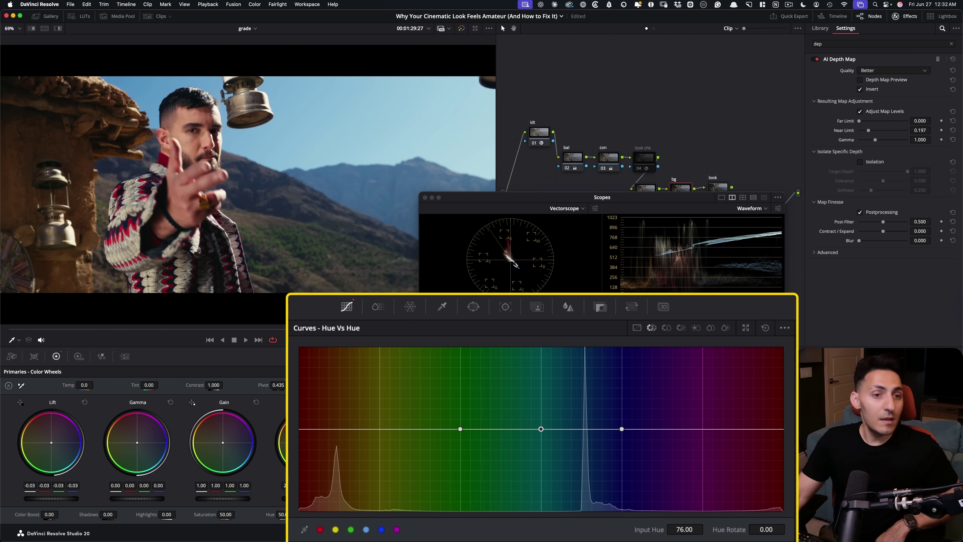
mouse_move(540, 428)
left_mouse_down()
mouse_move(540, 350)
mouse_move(541, 412)
left_mouse_up()
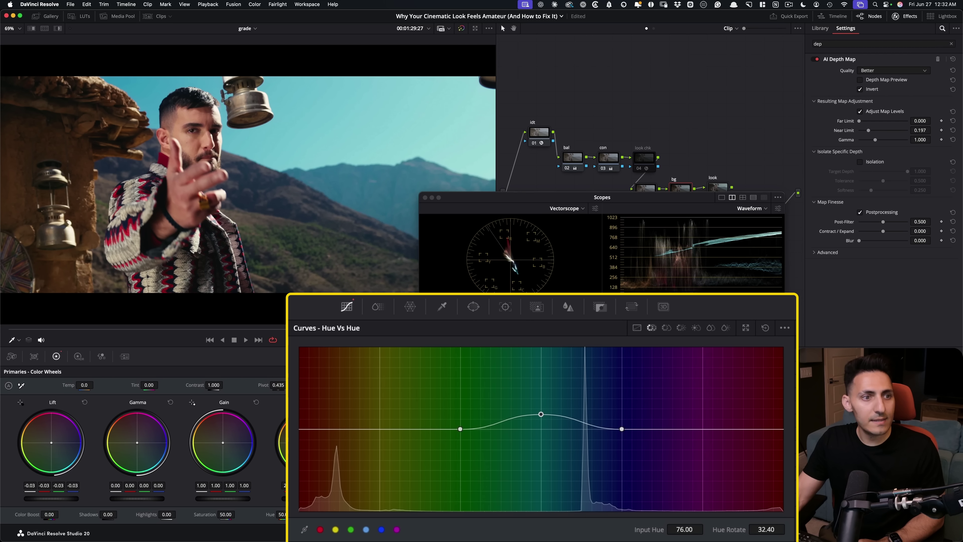
Reduce the cyan saturation to 0.61 at input hue 76.00 on the bg node's Hue Vs Sat curve
left_click(682, 328)
left_click(764, 328)
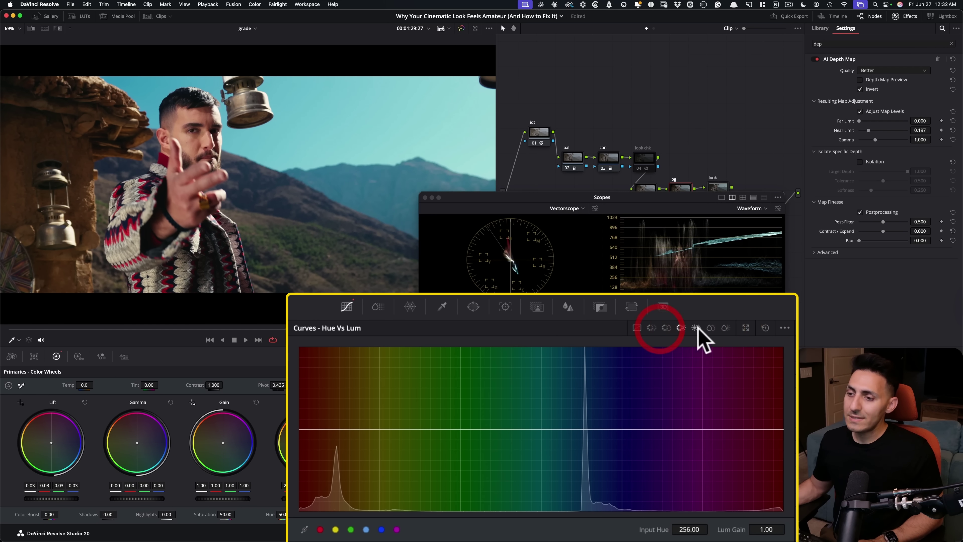
left_click(666, 327)
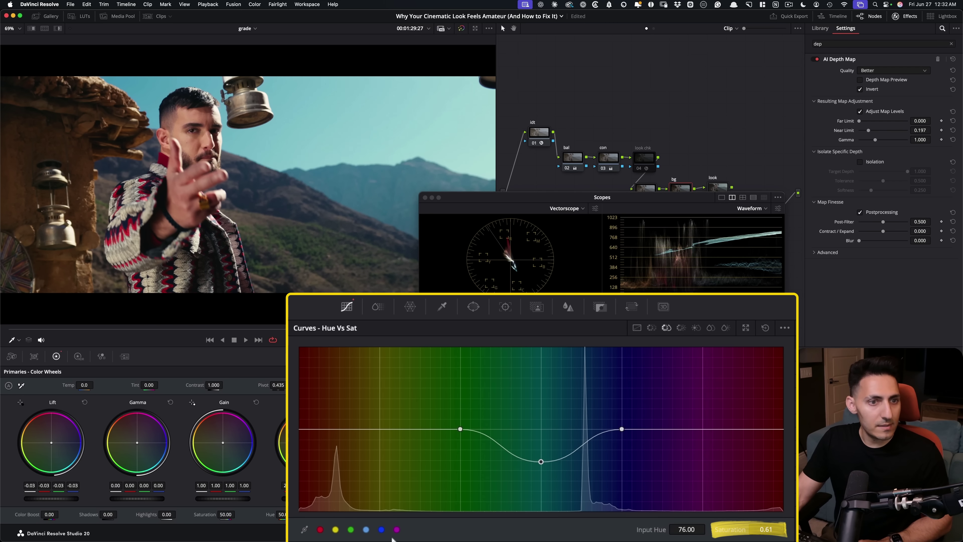
Compare the image and scopes with the bg node's hue and saturation adjustments on and off
left_click(678, 131)
key("super+d")
key("super+d")
key("super+d")
key("super+d")
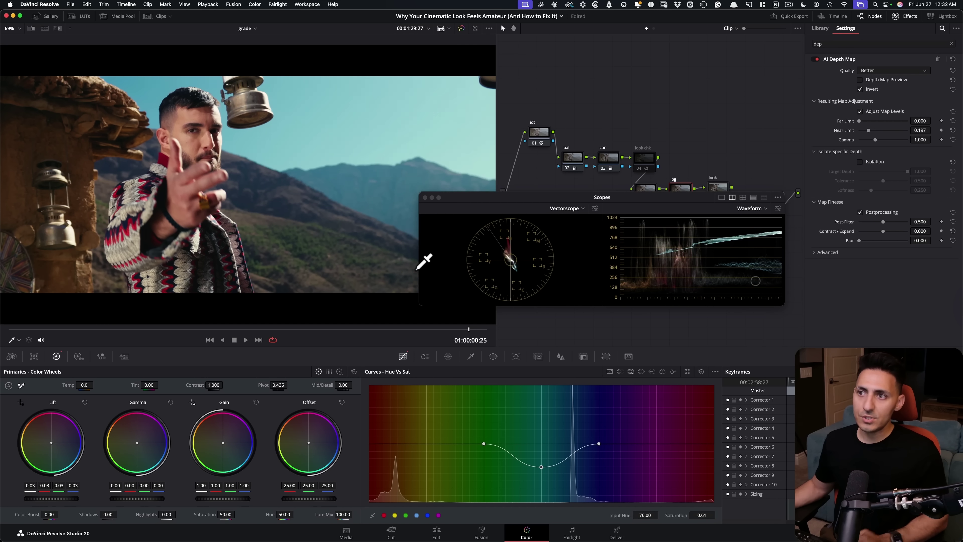
key("super+d")
key("super+d")
key("super+d")
key("super+d")
key("super+d")
key("super+d")
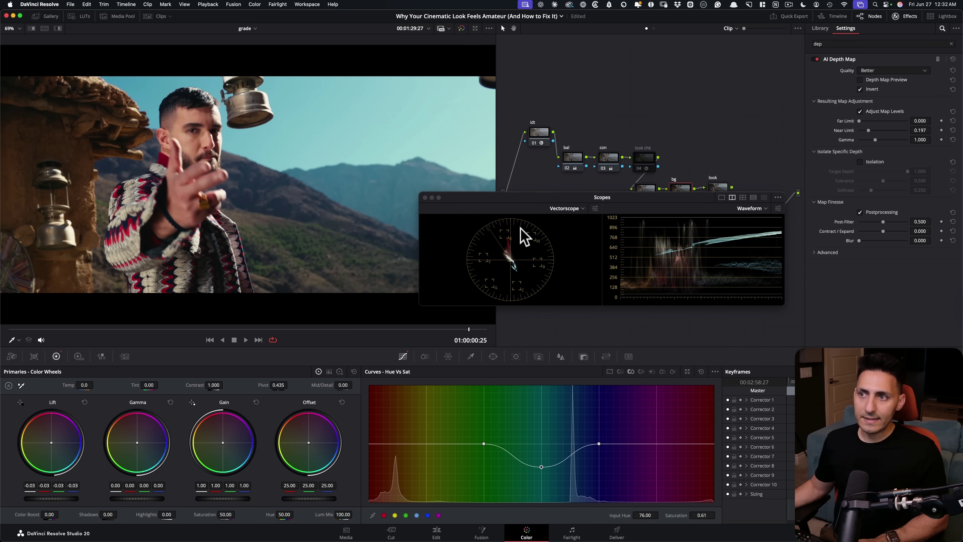
Shift the bg node's HDR Global color balance slightly off neutral, ending at X -0.01 and Y 0.00
left_click_drag(548, 198, 552, 228)
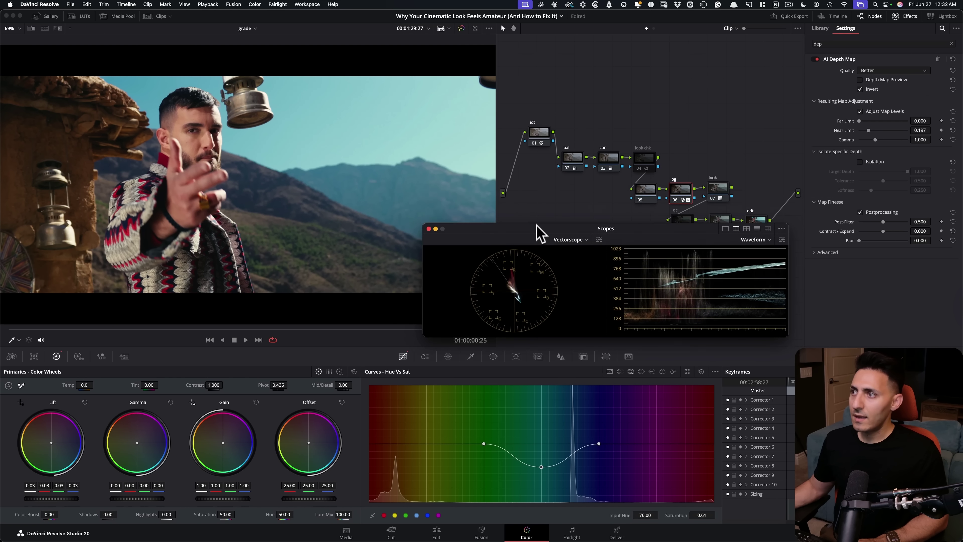
left_click(682, 154)
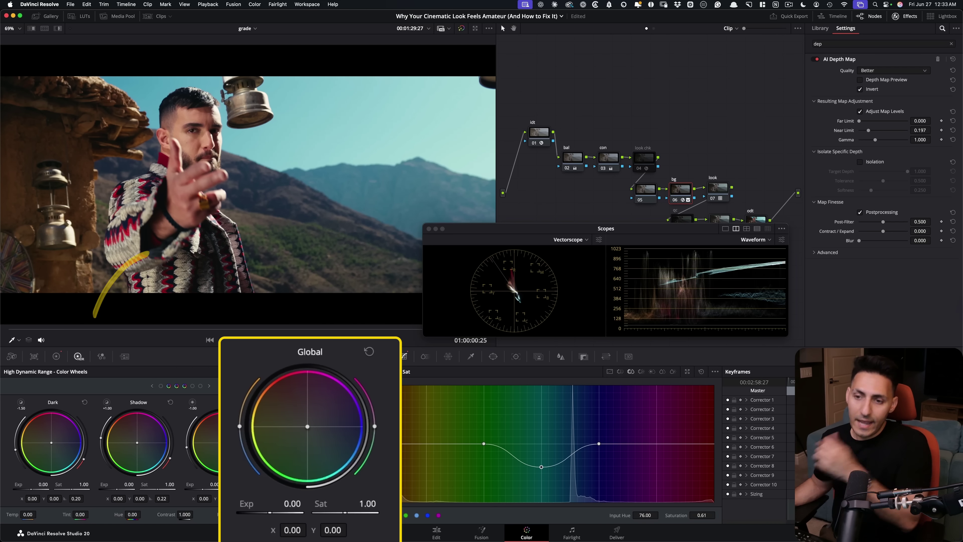
left_click_drag(307, 426, 305, 427)
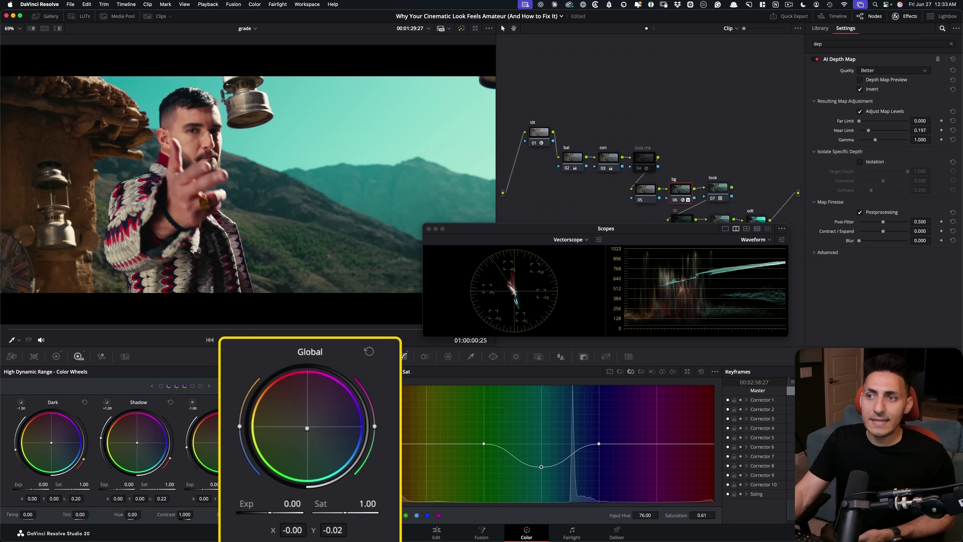
left_click_drag(304, 429, 307, 426)
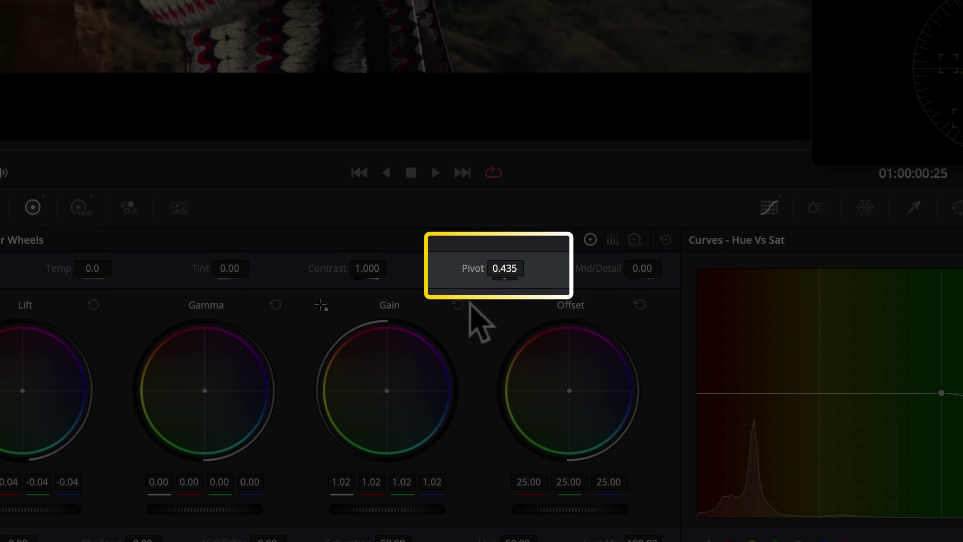
Set the contrast pivot of the bg node's primary correction to 0.335
double_click(507, 269)
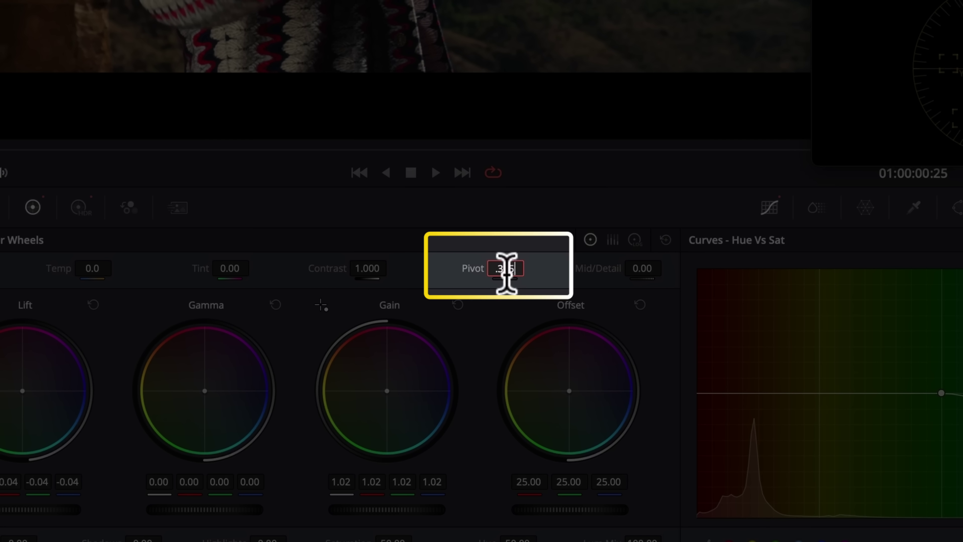
type(".335")
key("Return")
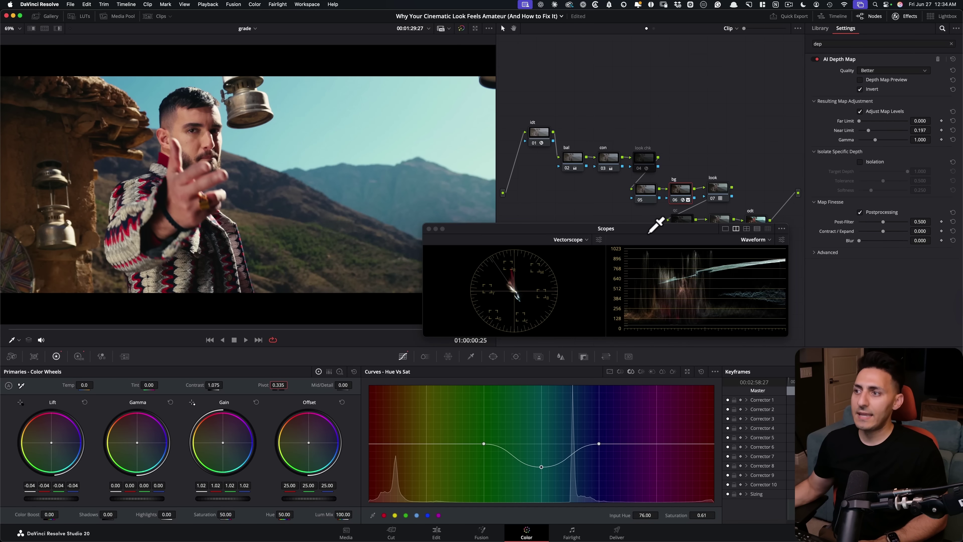
Clear the scopes off the node graph and enable the qc node to show the false color exposure map
left_click_drag(666, 229, 664, 289)
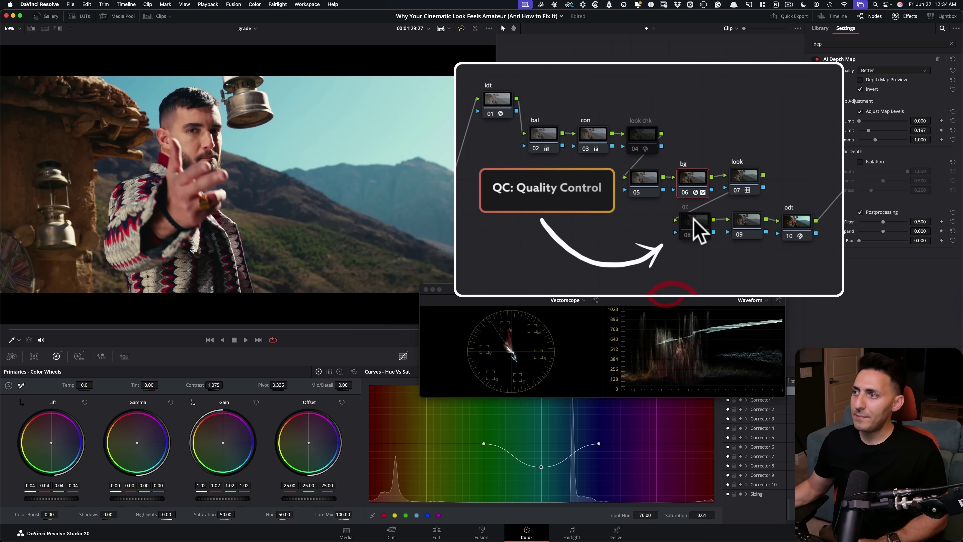
left_click(681, 219)
key("super+d")
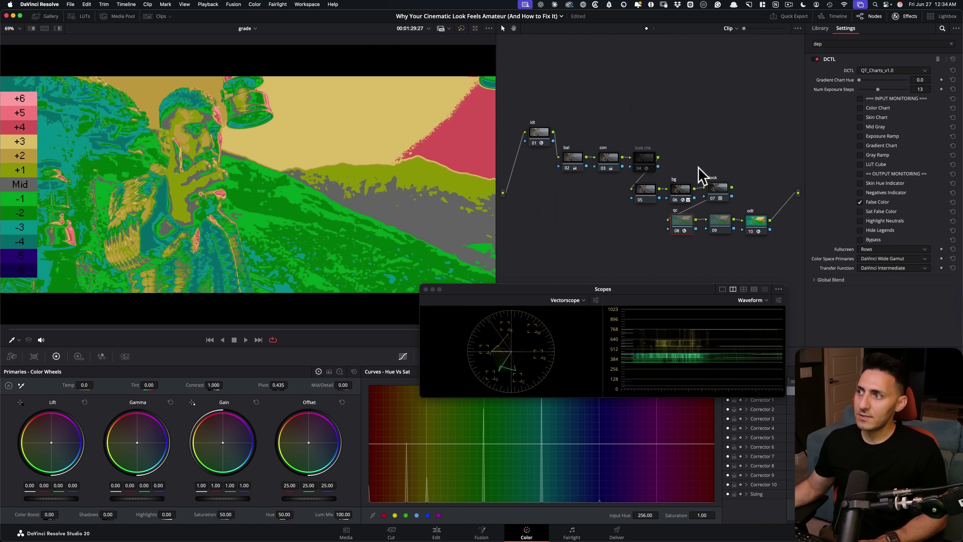
Set the HDR Highlight exposure to -0.15 on the bg node while checking the sky in false color
left_click(680, 190)
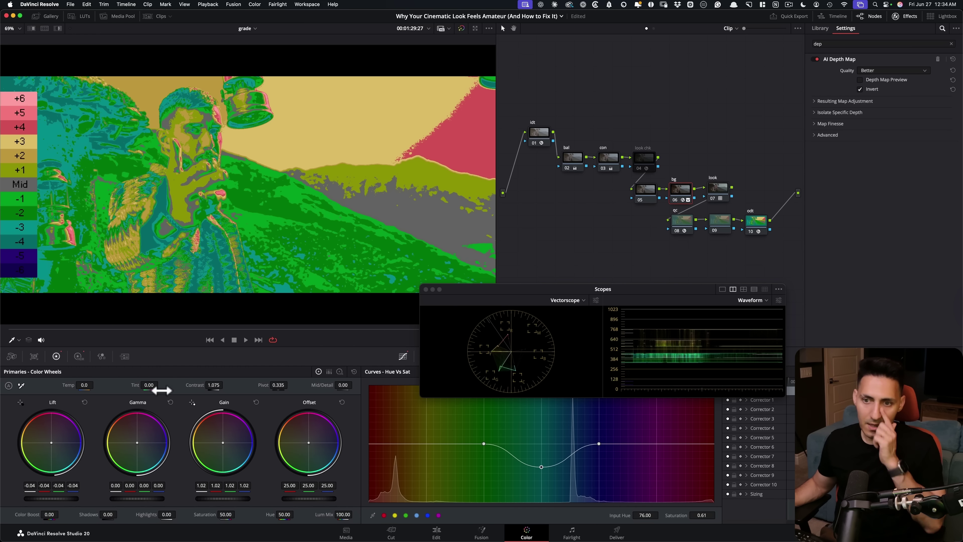
left_click(79, 356)
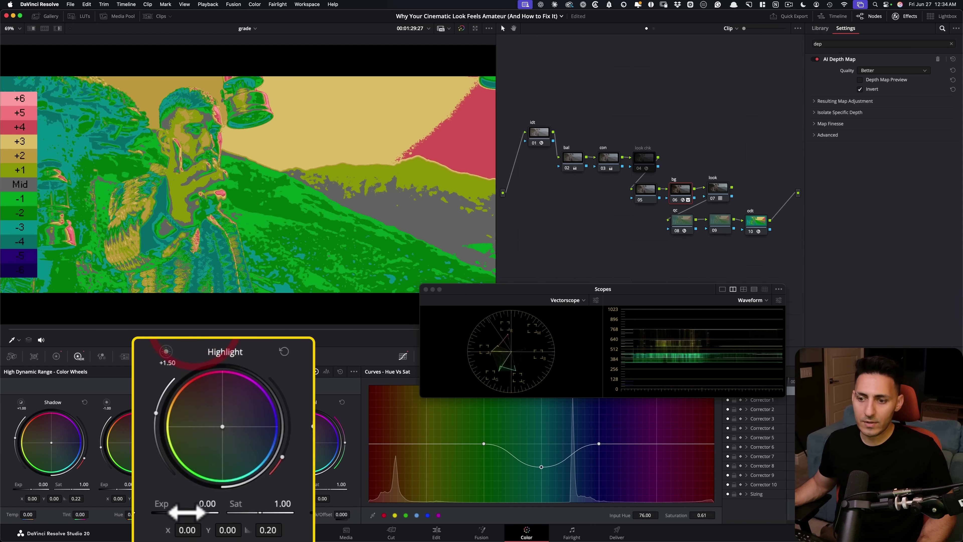
left_click_drag(212, 483, 214, 484)
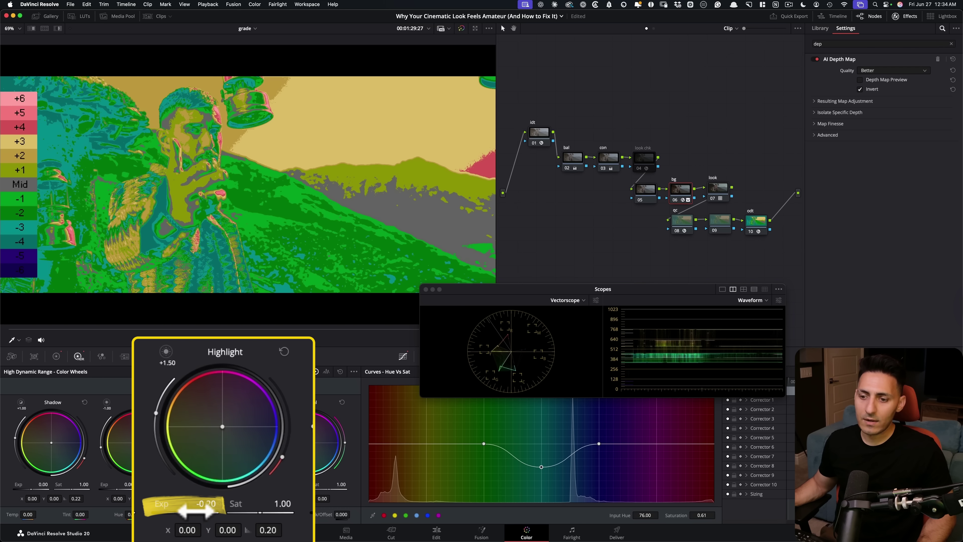
type(".")
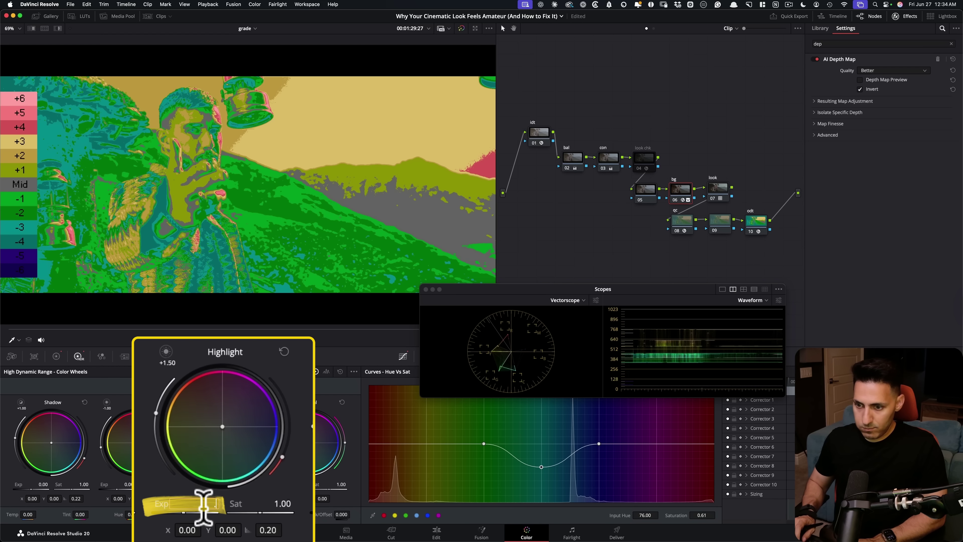
type(".15")
key("Return")
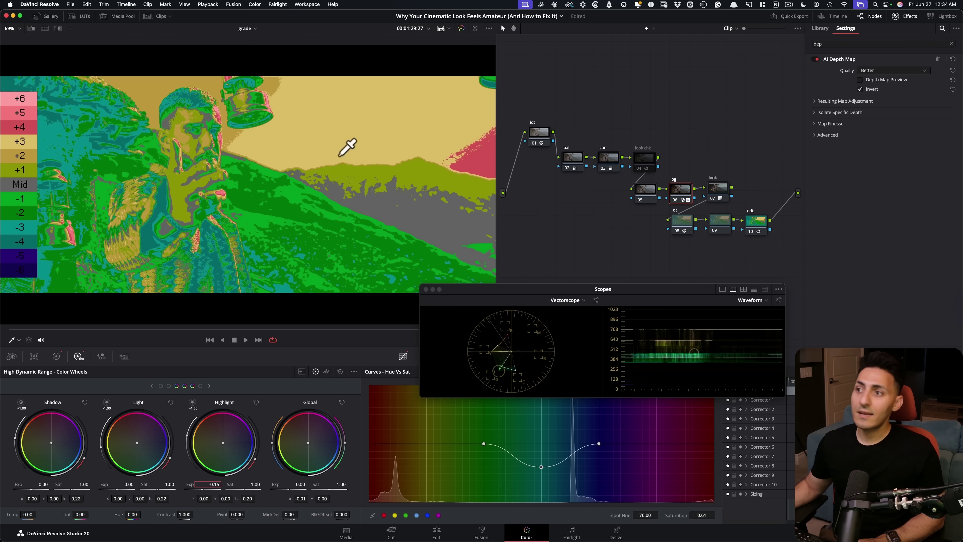
Disable the qc node's false color and check the image with the bg node selected and toggled
left_click(680, 224)
key("ctrl+d")
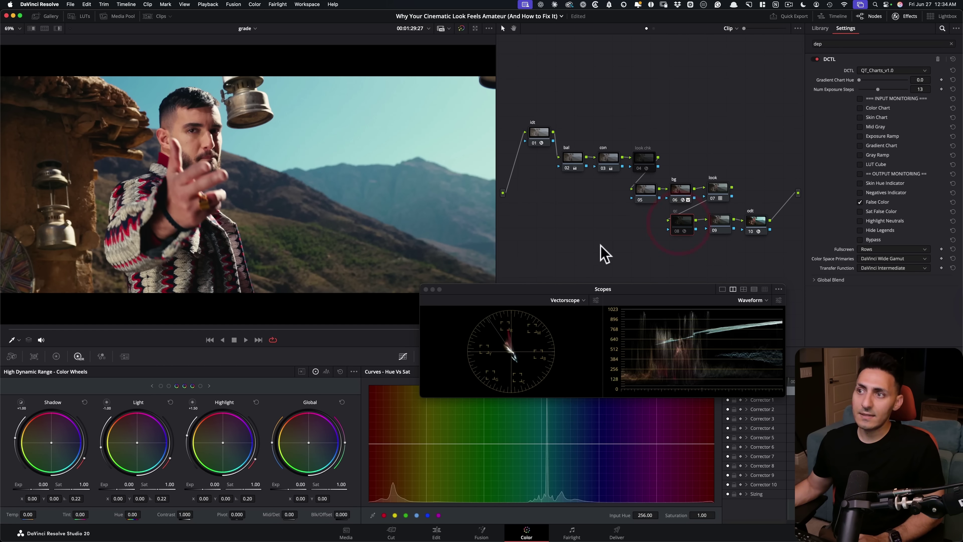
left_click(680, 189)
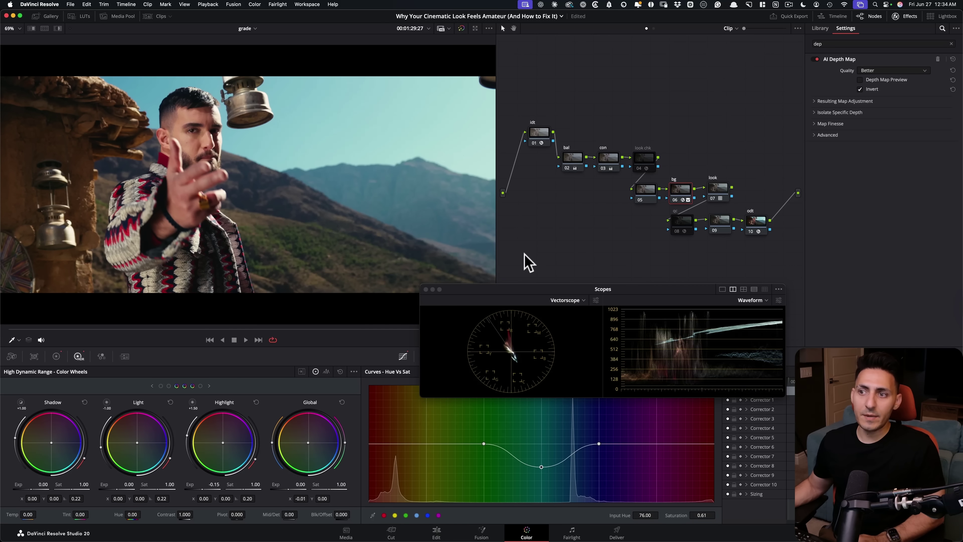
key("ctrl+d")
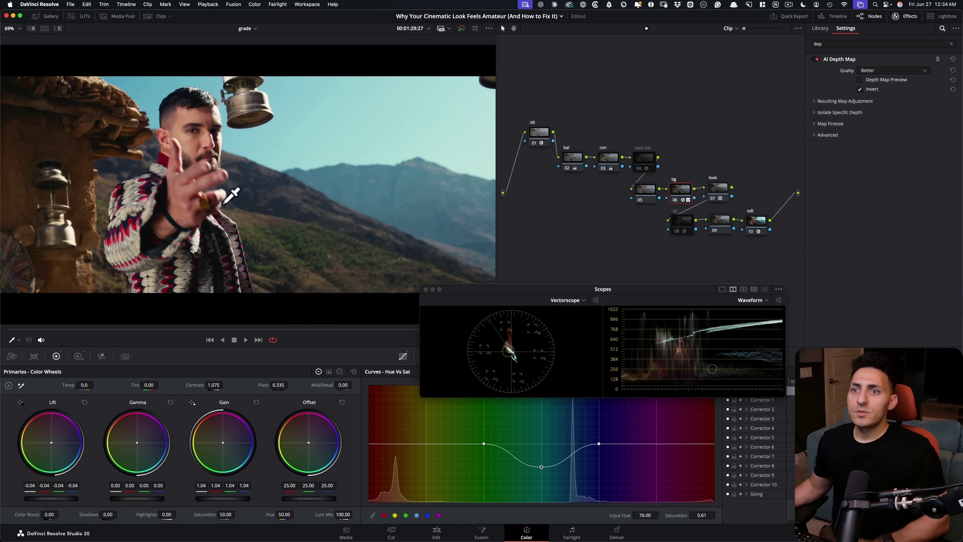
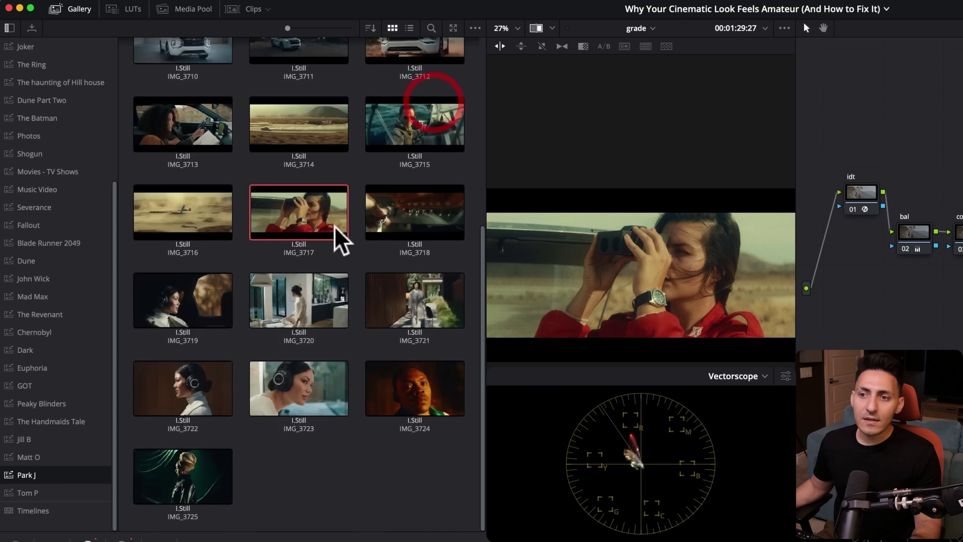
Examine the color separation of reference stills IMG_3723 and IMG_3724 on the vectorscope, and return to the graded clip with the gallery closed
left_click(280, 391)
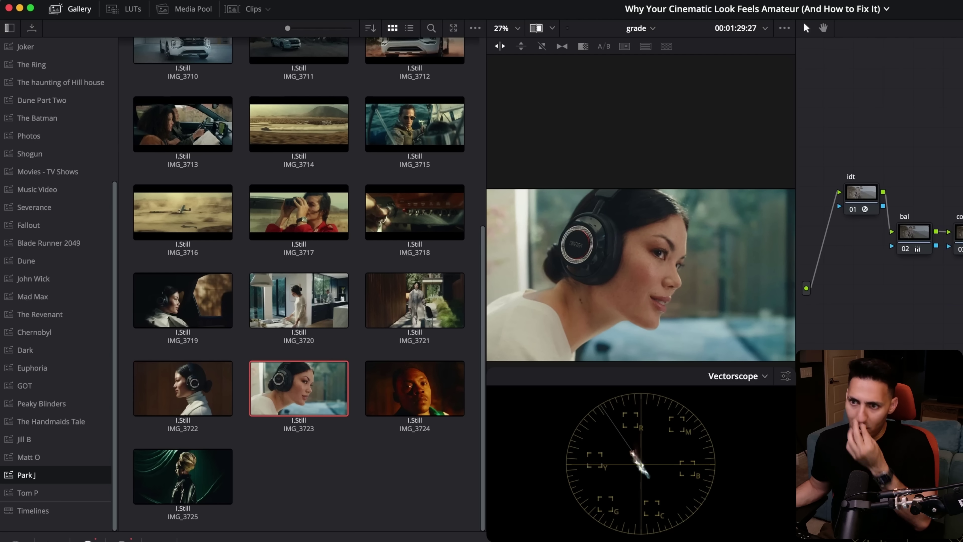
left_click(402, 396)
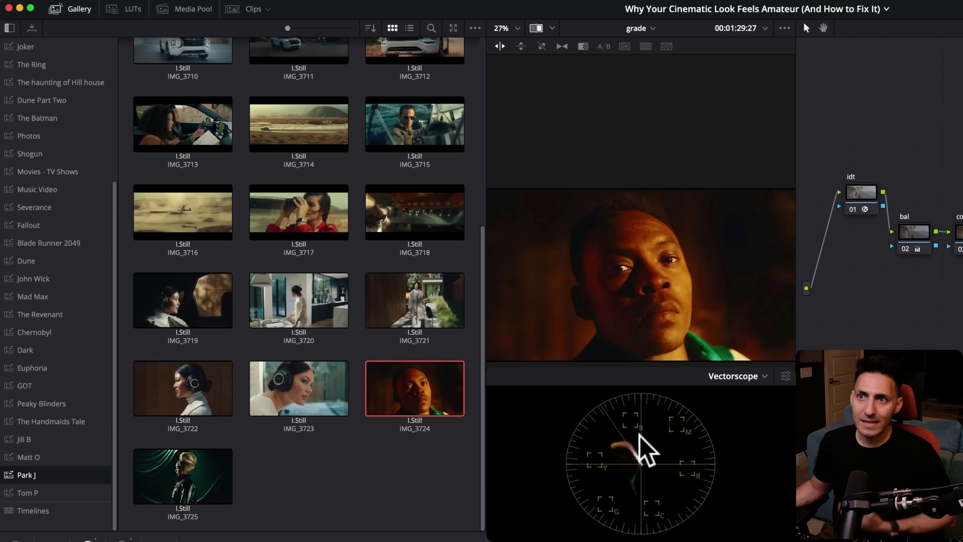
key("ctrl+w")
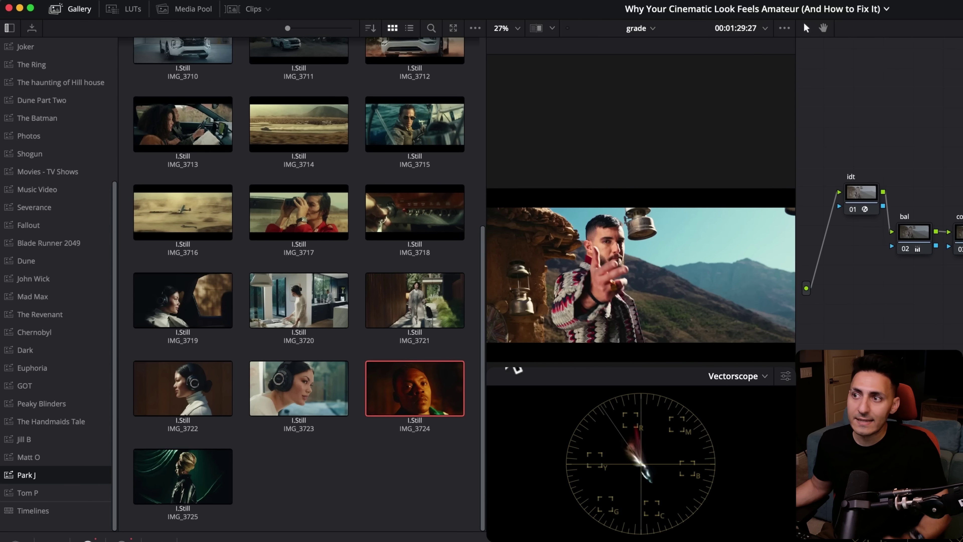
left_click(86, 8)
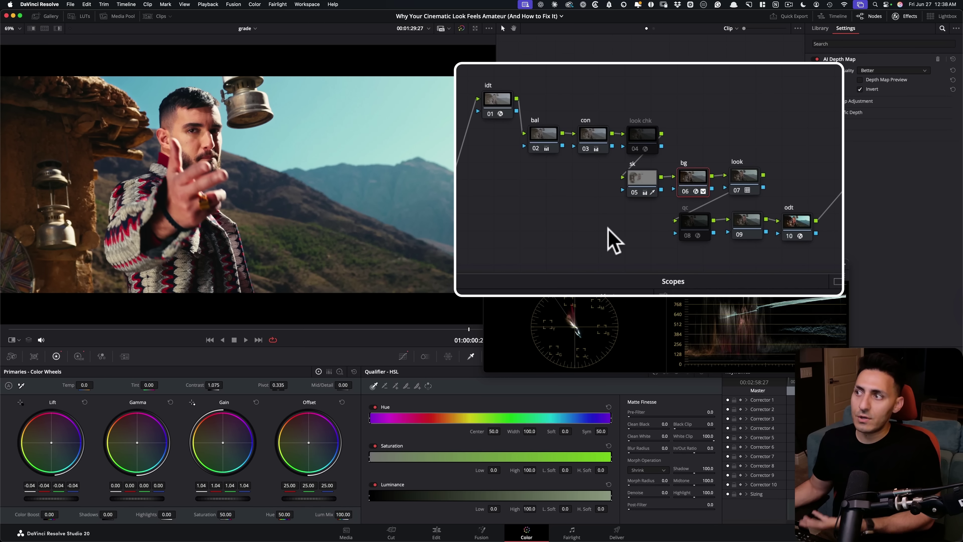
Enable the qc node and switch its output monitoring from False Color to Skin Hue Indicator
left_click(644, 190)
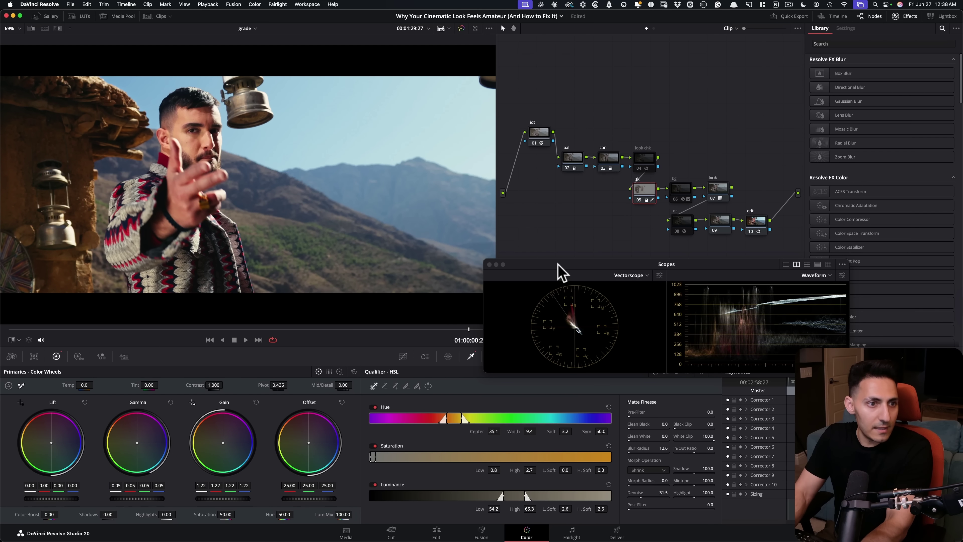
left_click(677, 231)
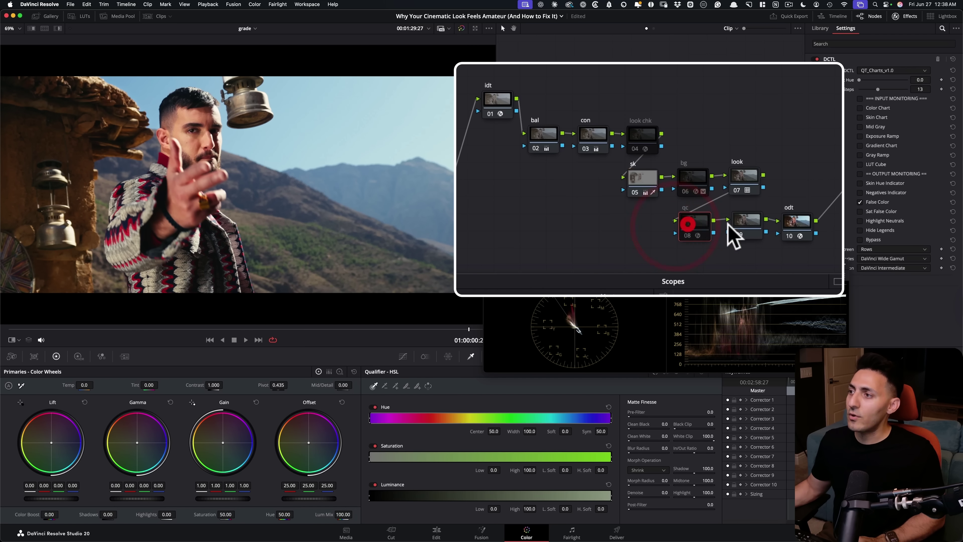
left_click(842, 259)
left_click(849, 232)
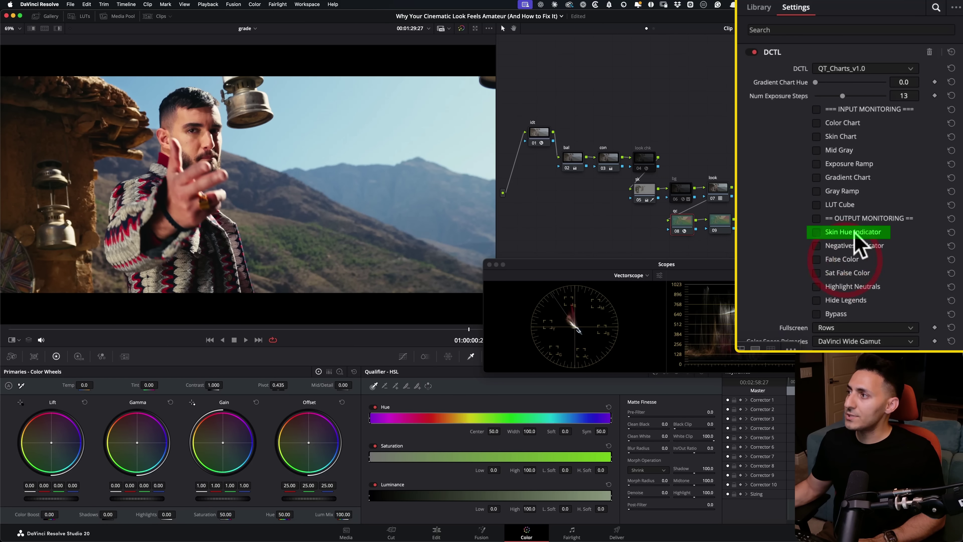
Check the skin tones on the sk node with the hue indicator, disable the qc node and reselect the sk node
left_click(641, 189)
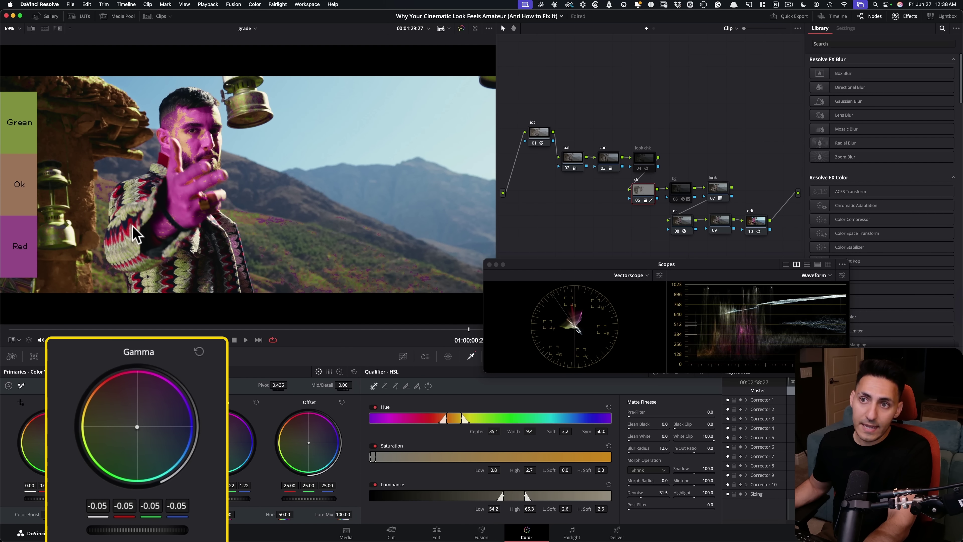
left_click(682, 221)
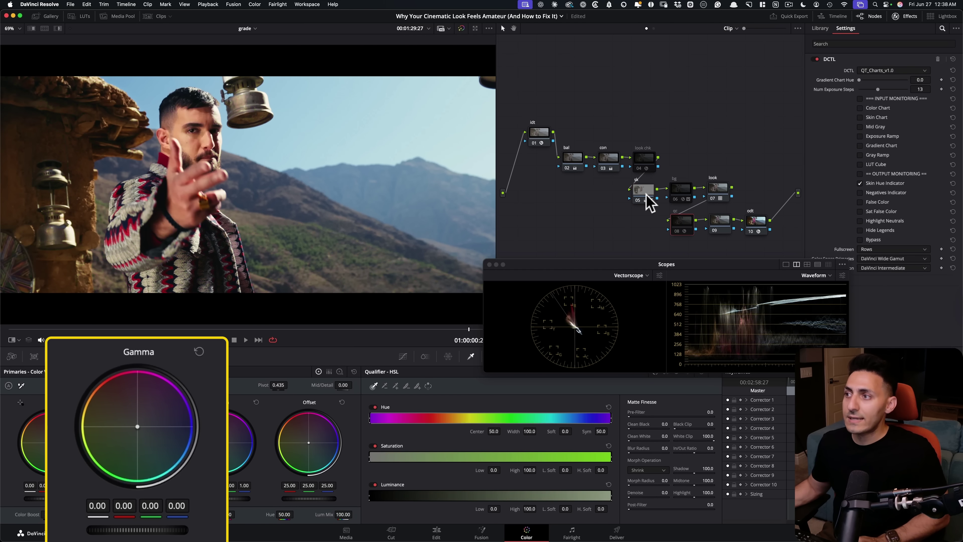
left_click(645, 198)
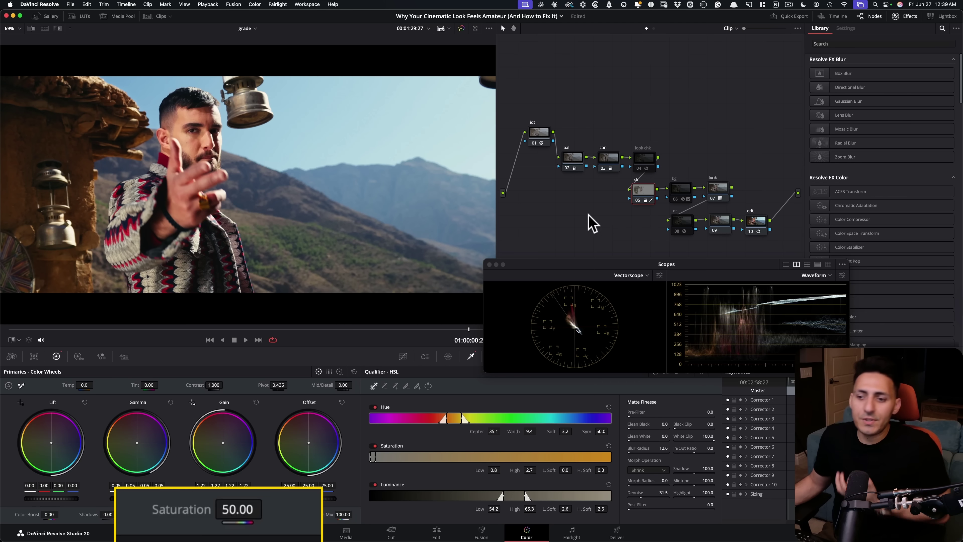
Set the sk node's saturation to 45.00 and enable the bg node, keeping the sk node selected
left_click(243, 510)
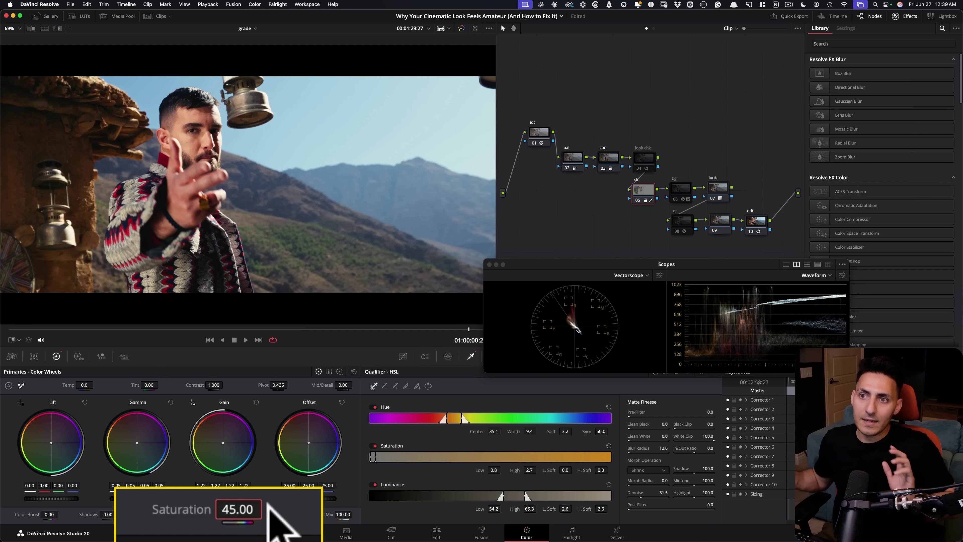
left_click(681, 222)
left_click(630, 183)
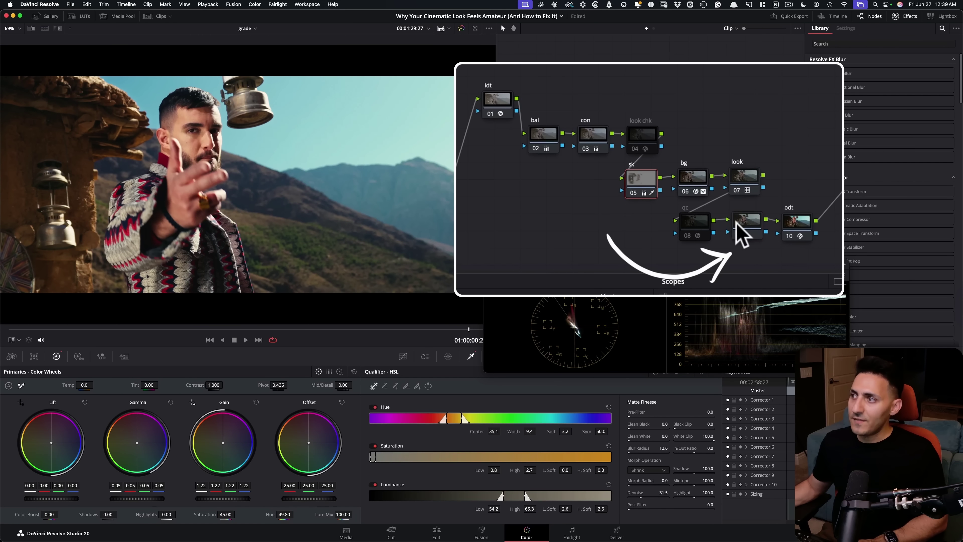
Label node 09 as charac and apply the Film Look Creator effect to it
left_click(743, 224)
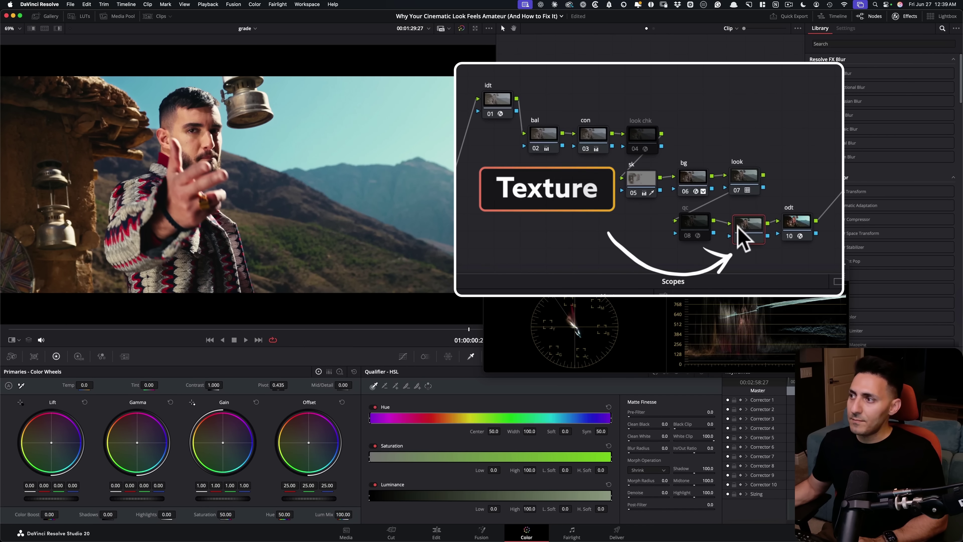
type("charac")
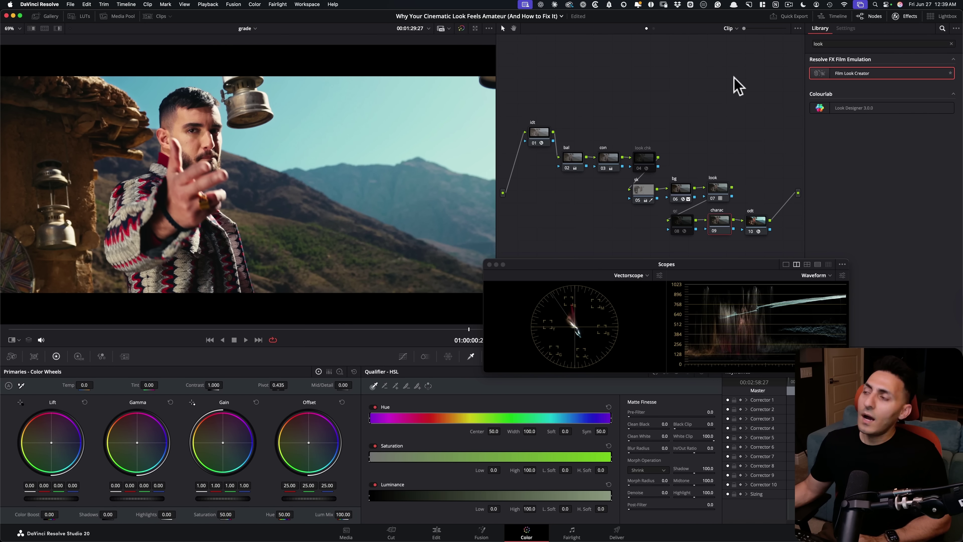
left_click_drag(825, 78, 718, 225)
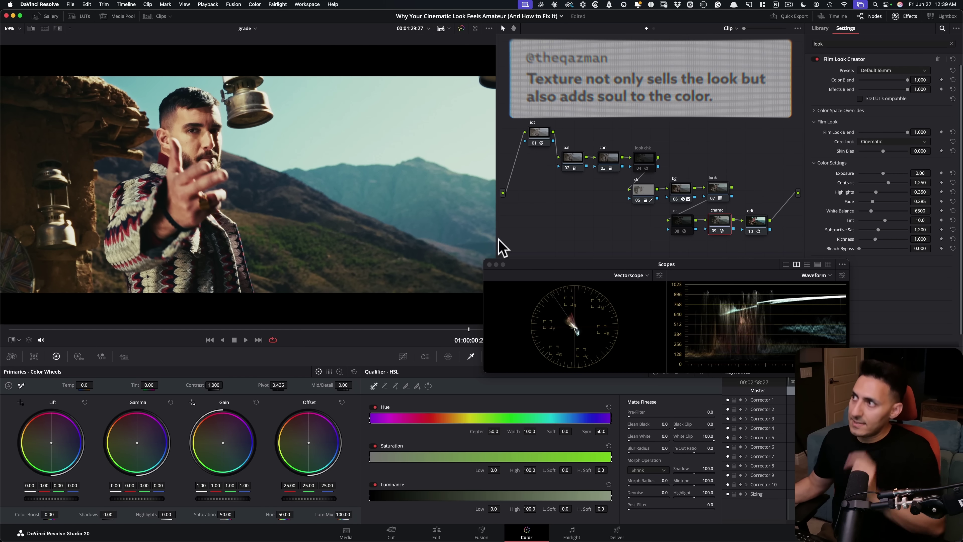
Set the Film Look Creator's Color Blend and Film Look Blend to 0.000, and move the scopes clear of its settings
left_click_drag(830, 81, 591, 88)
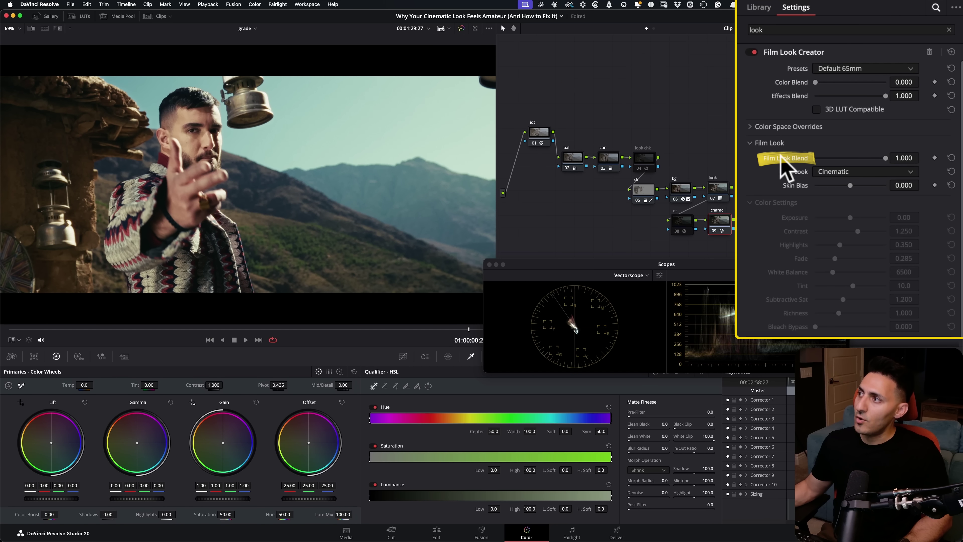
left_click_drag(897, 158, 573, 163)
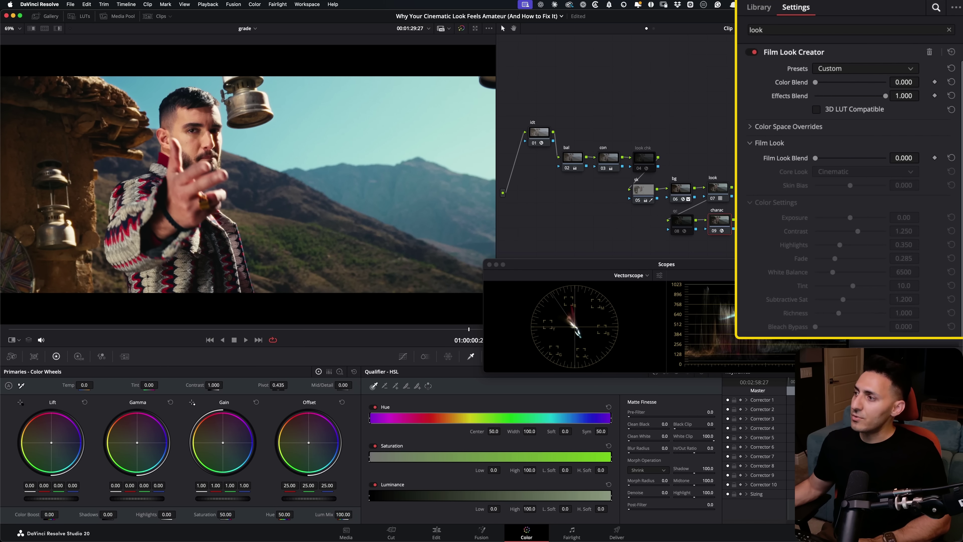
left_click_drag(728, 266, 584, 333)
Review the effect's Vignette and Halation settings and set the Grain preset to 35mm
scroll(902, 224, "down", 1)
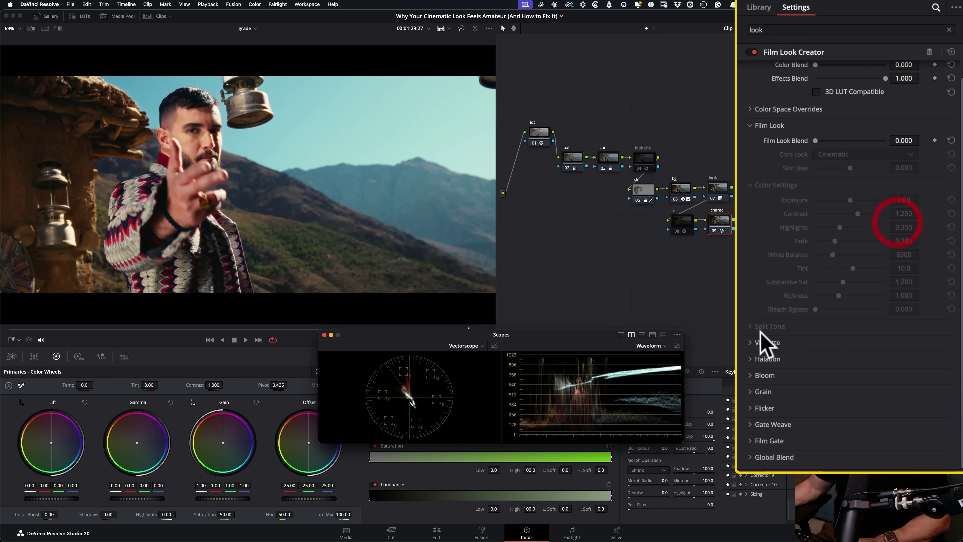
left_click(764, 343)
left_click(767, 343)
left_click(768, 360)
left_click(768, 360)
left_click(762, 392)
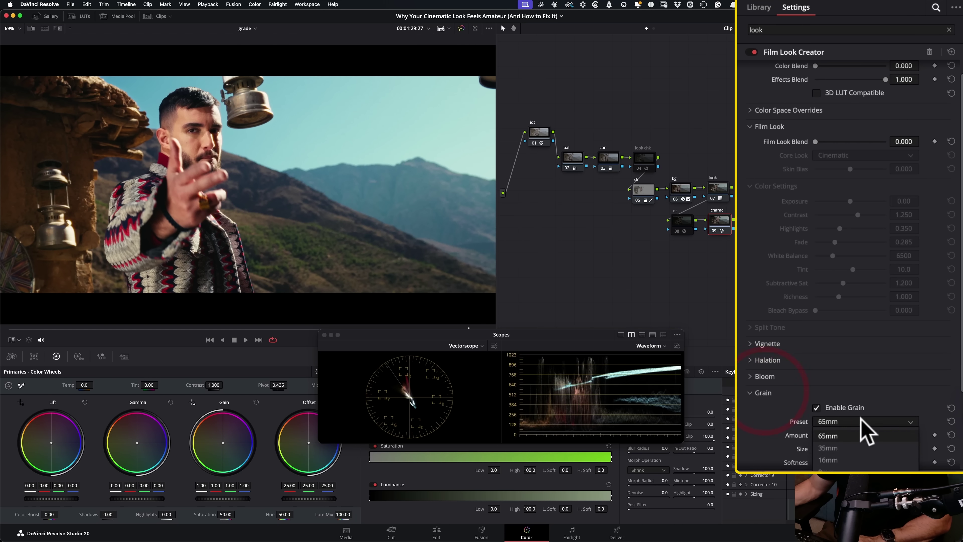
left_click(844, 448)
left_click(763, 392)
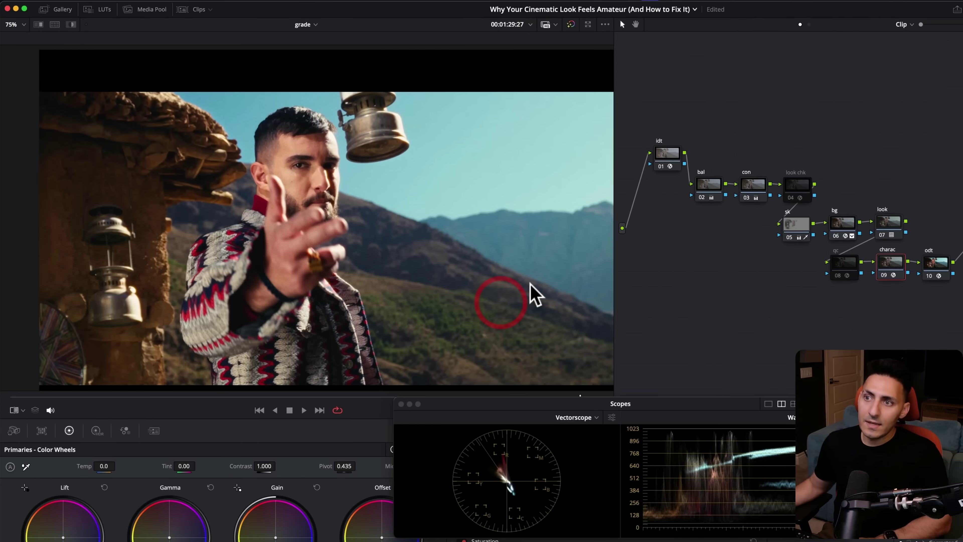
Examine the film texture on the man's face and hand up close with the charac node toggled off and on
scroll(329, 197, "up", 5)
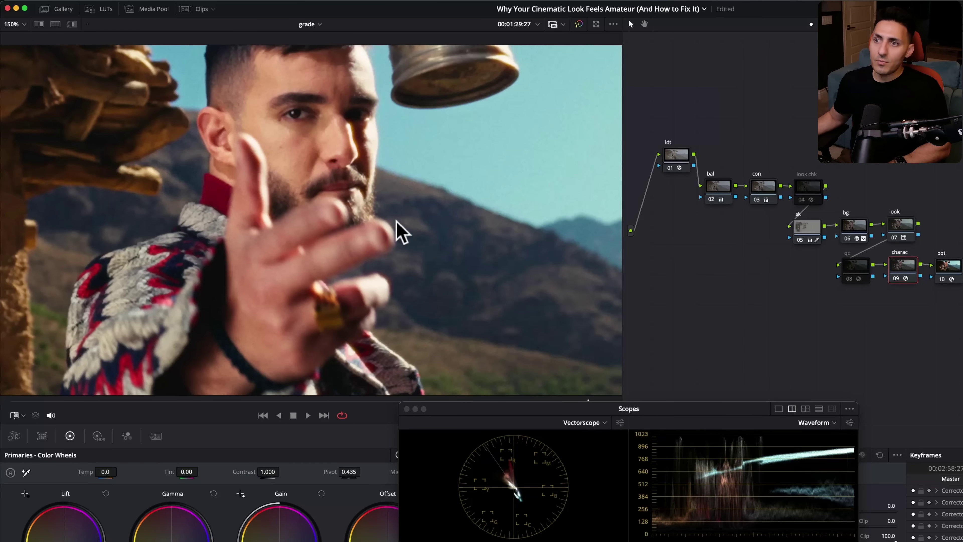
mouse_move(442, 199)
left_mouse_down()
mouse_move(418, 267)
mouse_move(436, 205)
left_mouse_up()
key("super+d")
key("super+d")
key("super+d")
key("super+d")
key("super+d")
key("super+d")
left_click_drag(447, 276, 456, 196)
scroll(520, 245, "up", 2)
key("super+d")
key("super+d")
left_click_drag(431, 256, 412, 287)
scroll(411, 289, "down", 1)
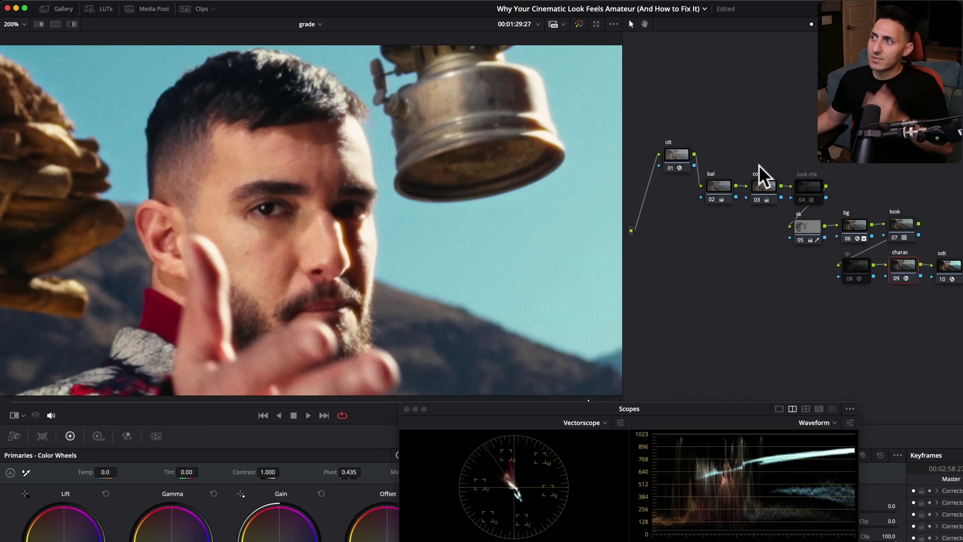
Select the sk, bg, look and charac nodes together and compare face, wood and sweater details with them toggled off and on
left_click_drag(939, 221, 780, 236)
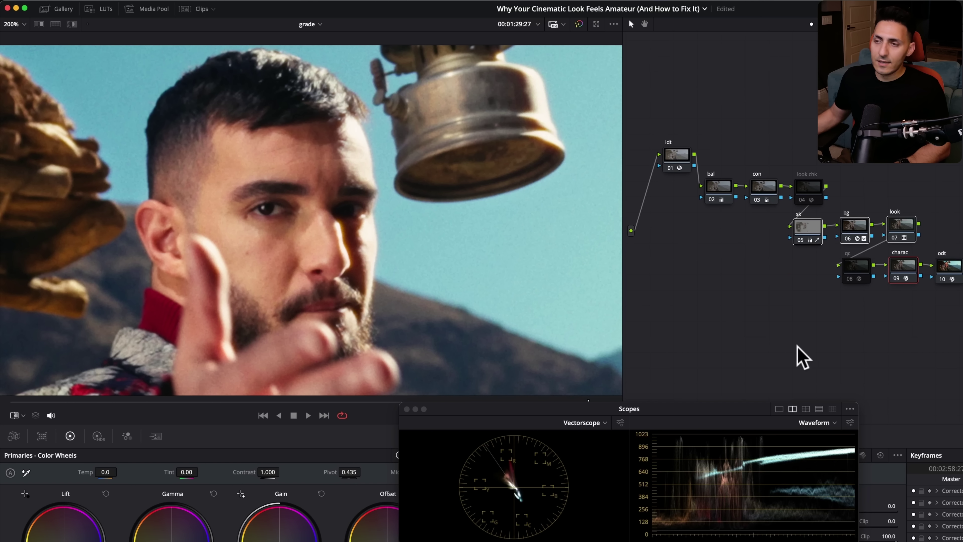
key("super+d")
key("super+d")
key("super+d")
key("super+d")
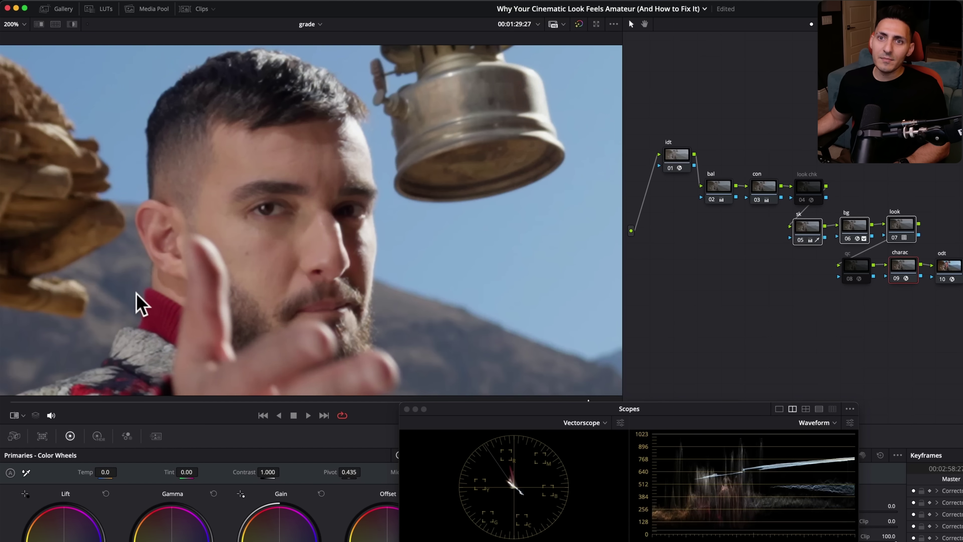
left_click_drag(140, 301, 297, 307)
mouse_move(150, 247)
left_mouse_down()
mouse_move(261, 273)
mouse_move(243, 262)
left_mouse_up()
mouse_move(333, 273)
left_mouse_down()
mouse_move(275, 282)
mouse_move(262, 243)
left_mouse_up()
left_click_drag(322, 189, 248, 196)
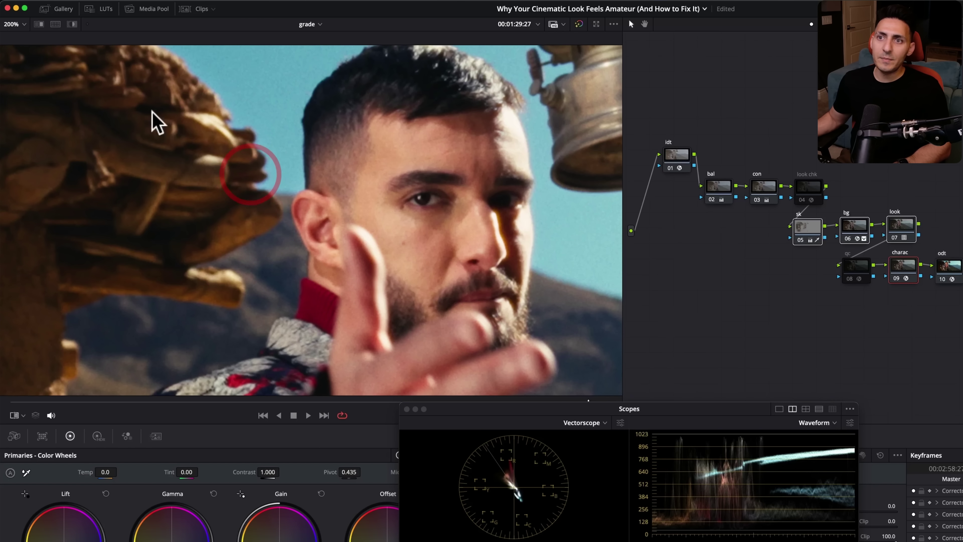
key("super+d")
key("super+d")
left_click_drag(494, 233, 447, 146)
key("super+d")
key("super+d")
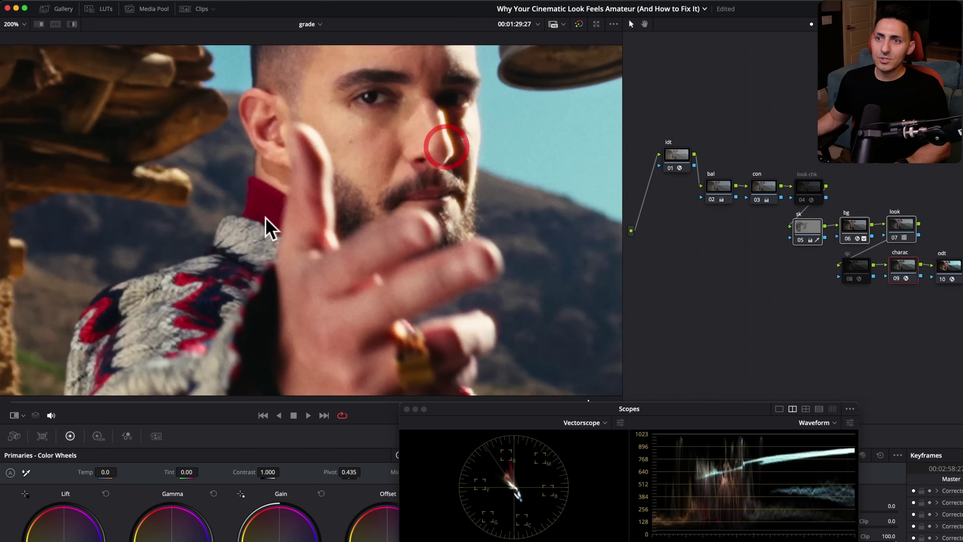
left_click_drag(270, 227, 402, 224)
key("super+d")
key("super+d")
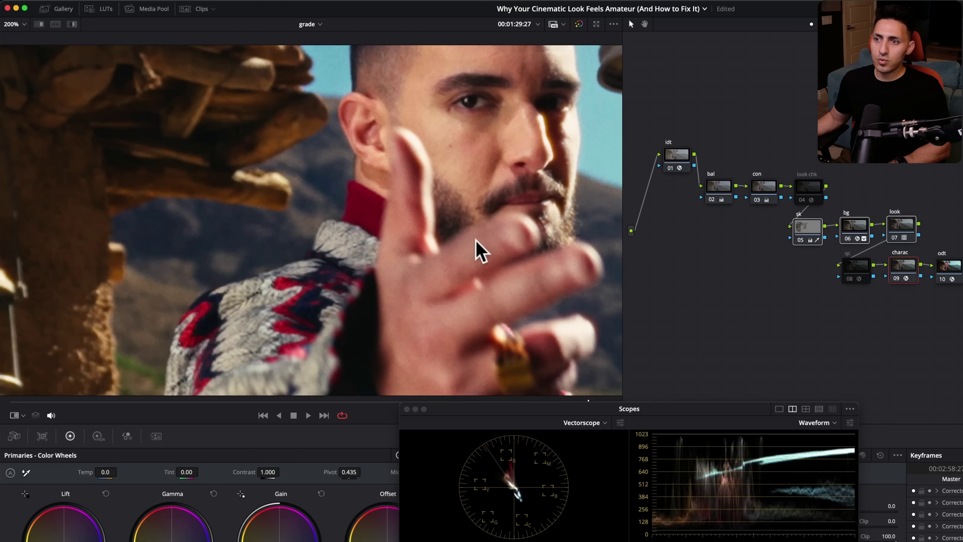
Fit the whole image in the viewer and compare it with only the look node disabled and re-enabled
key("shift+z")
left_click(739, 309)
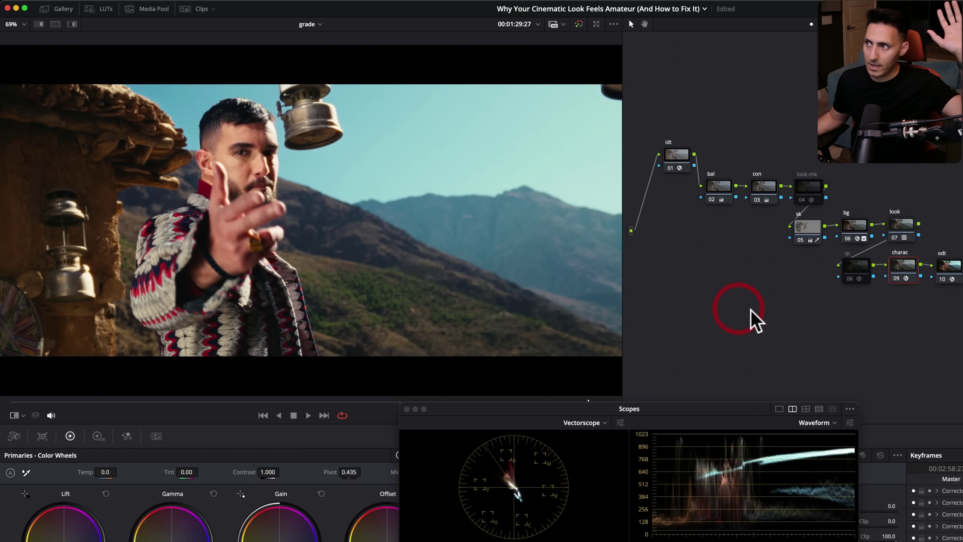
left_click(899, 228)
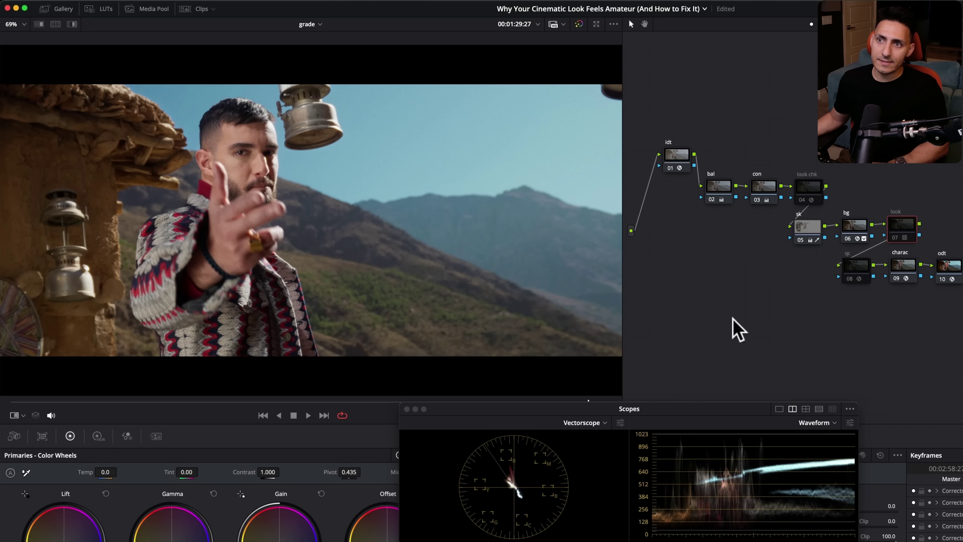
key("super+d")
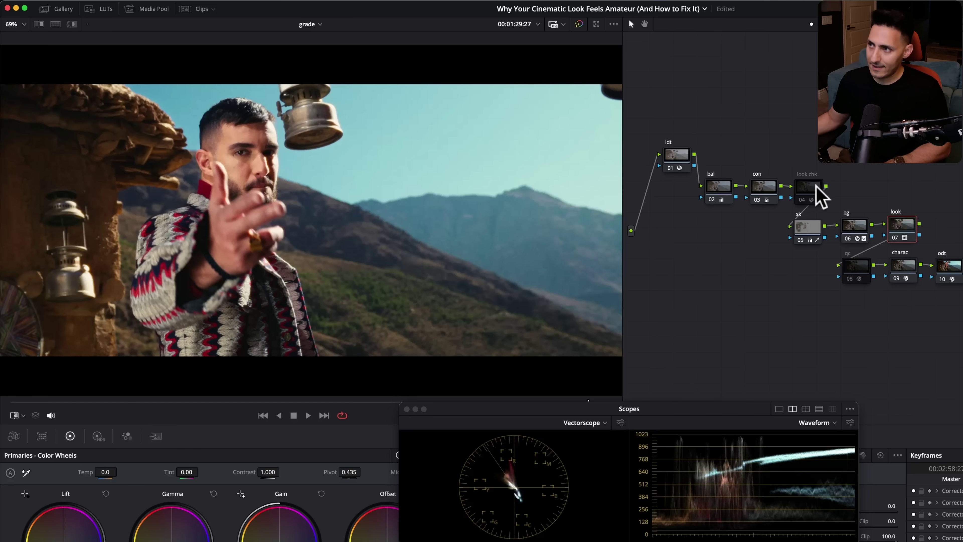
Compare the log image with the finished look by bypassing all grades, restore them and scrub through the clip
left_click(725, 231)
key("Delete")
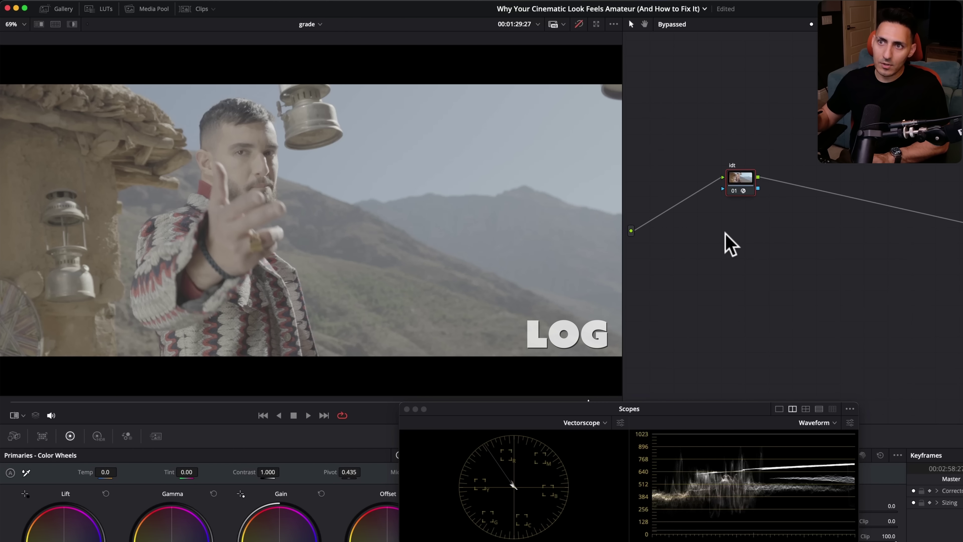
key("super+z")
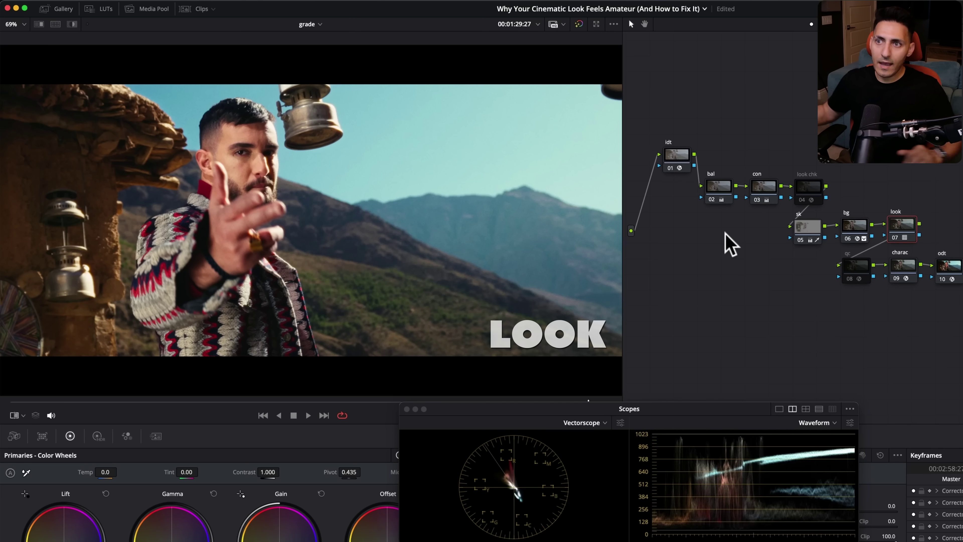
left_click_drag(333, 403, 547, 440)
left_click_drag(546, 402, 609, 410)
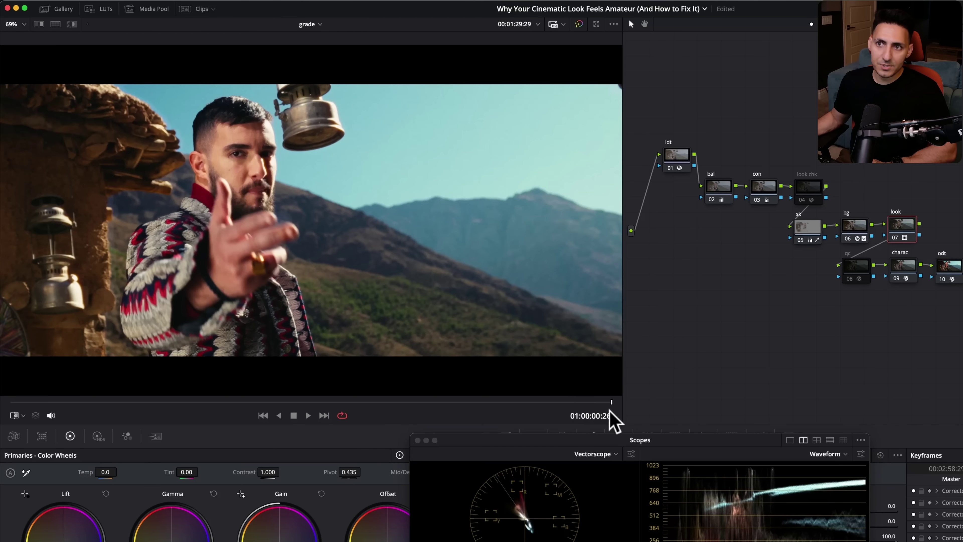